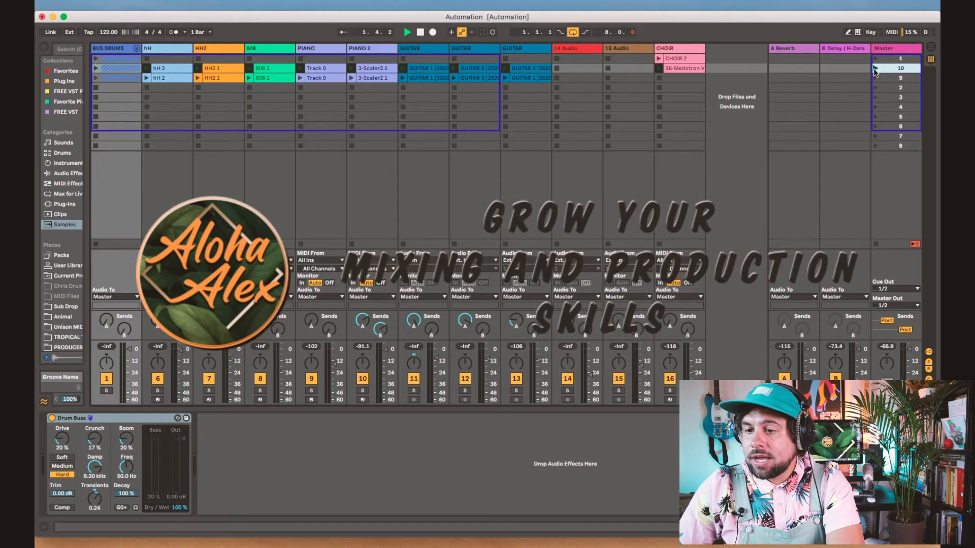
Play scene 9, view the whole arrangement timeline from INTRO to OUTRO, and return to the session clips.
{"action": "left_click", "coordinate": [875, 77]}
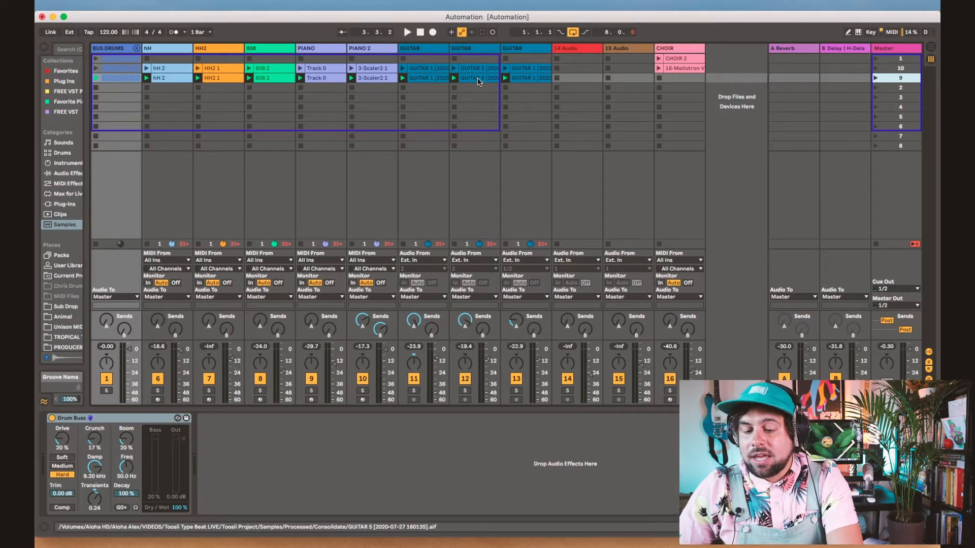
{"action": "key", "text": "Tab"}
{"action": "scroll", "coordinate": [462, 198], "scroll_direction": "down", "scroll_amount": 1}
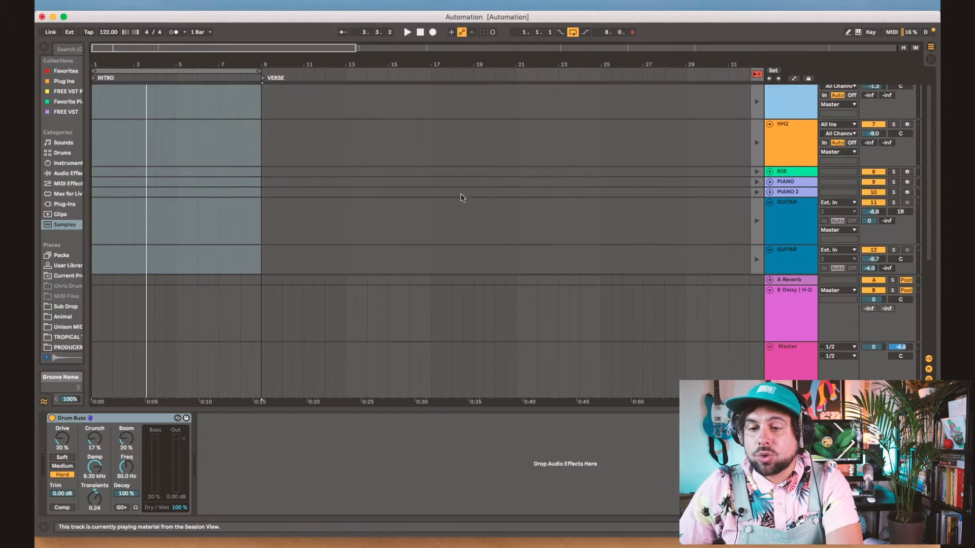
{"action": "left_click_drag", "start_coordinate": [306, 49], "coordinate": [692, 50]}
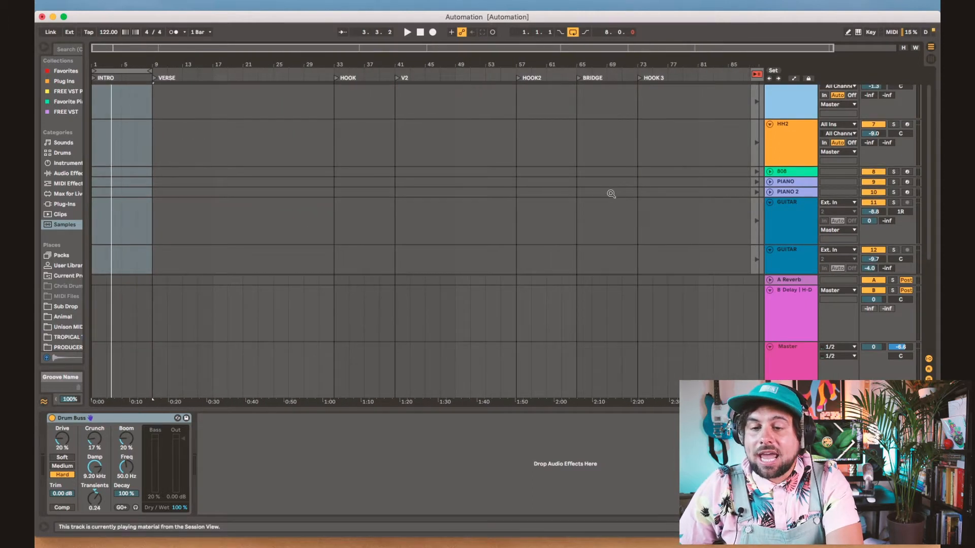
{"action": "double_click", "coordinate": [195, 48]}
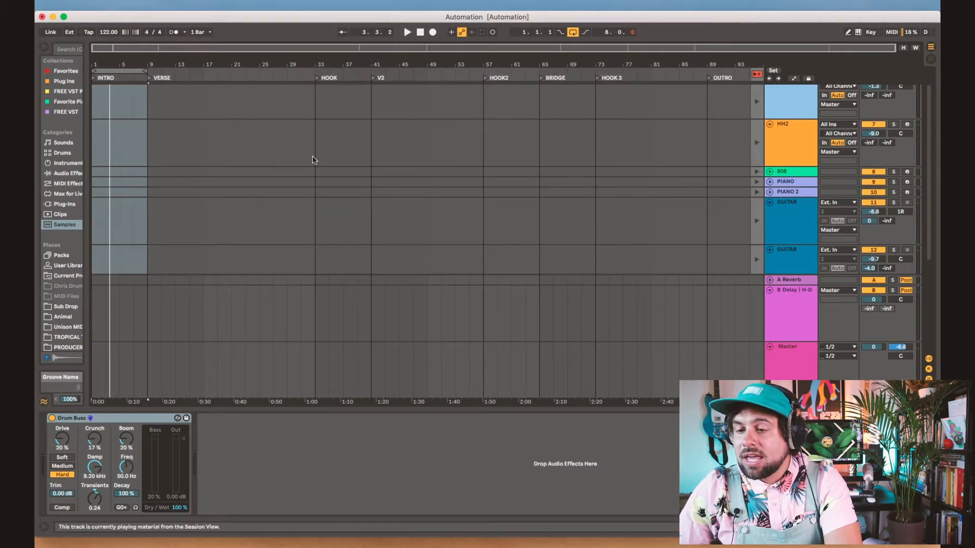
{"action": "scroll", "coordinate": [331, 208], "scroll_direction": "up", "scroll_amount": 1}
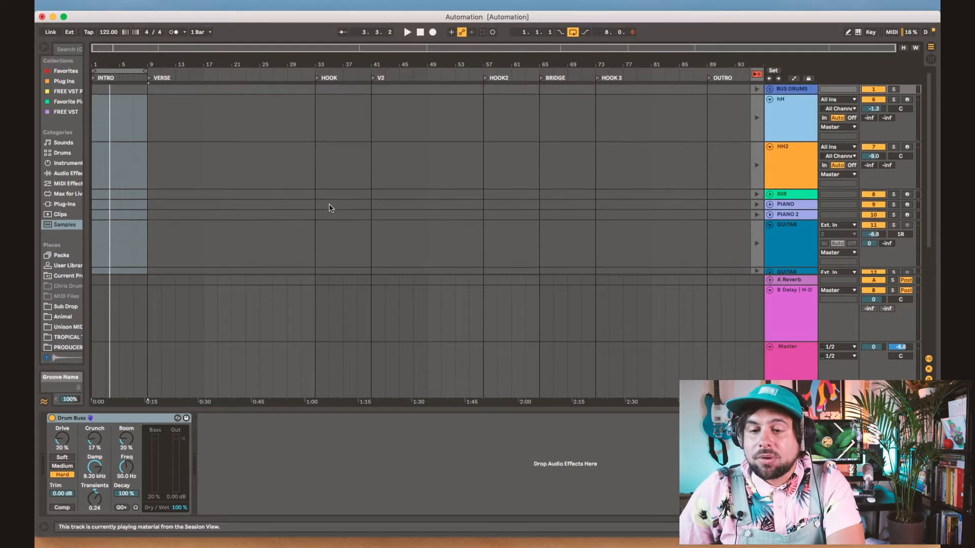
{"action": "key", "text": "Tab"}
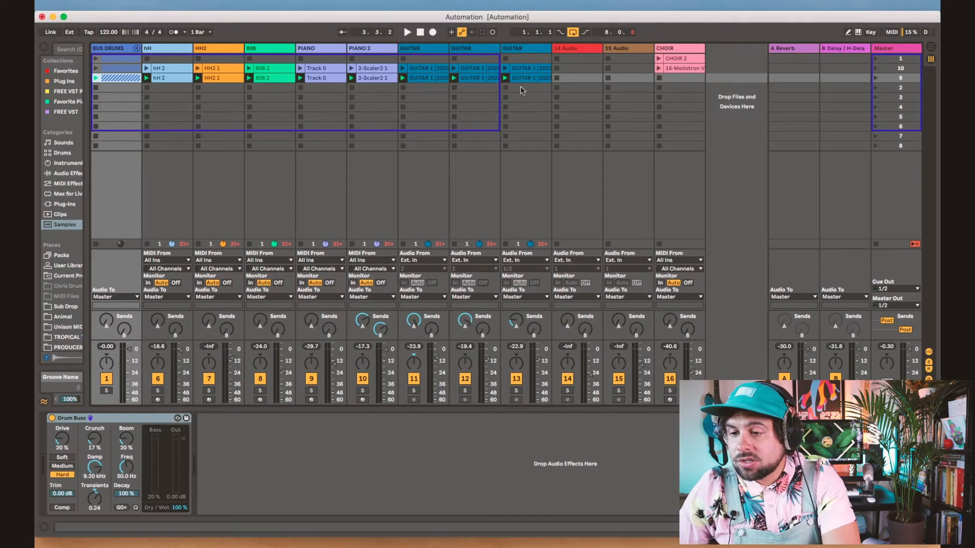
Launch scene 9 again, solo guitar track 13 and raise its volume during playback.
{"action": "left_click", "coordinate": [874, 80]}
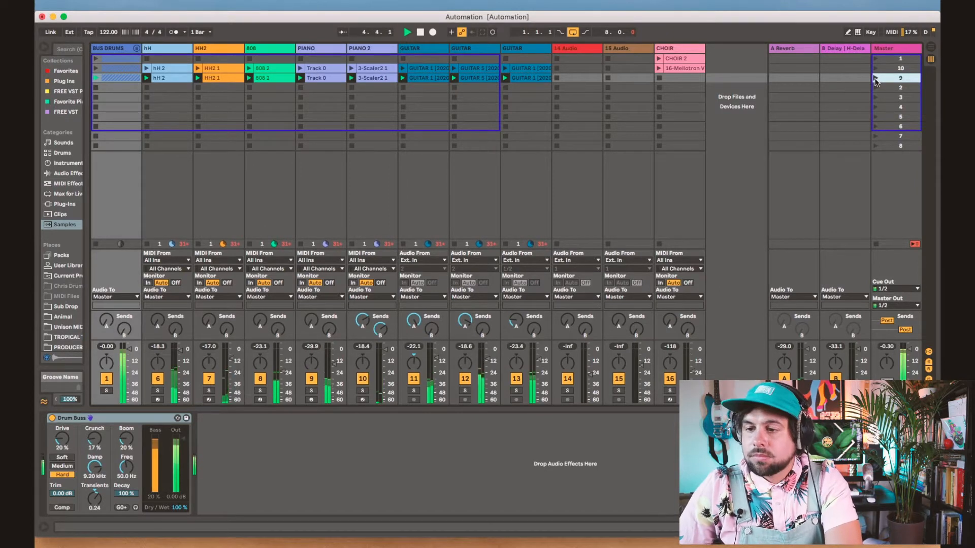
{"action": "key", "text": "space"}
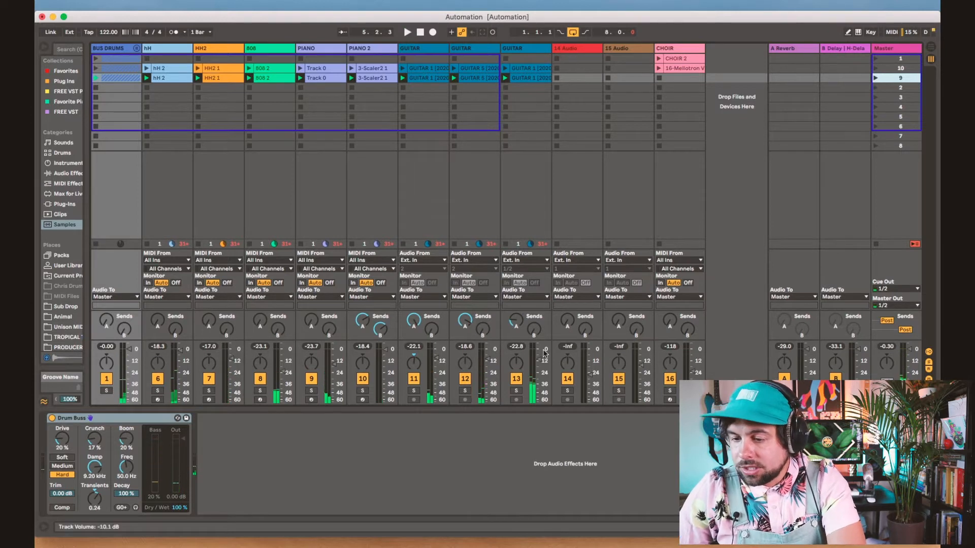
{"action": "left_click", "coordinate": [516, 391]}
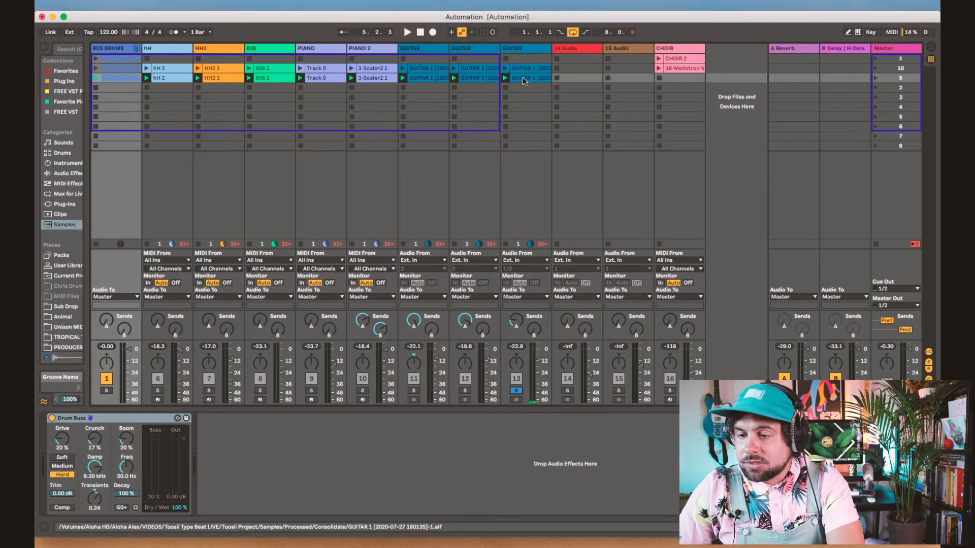
{"action": "key", "text": "space"}
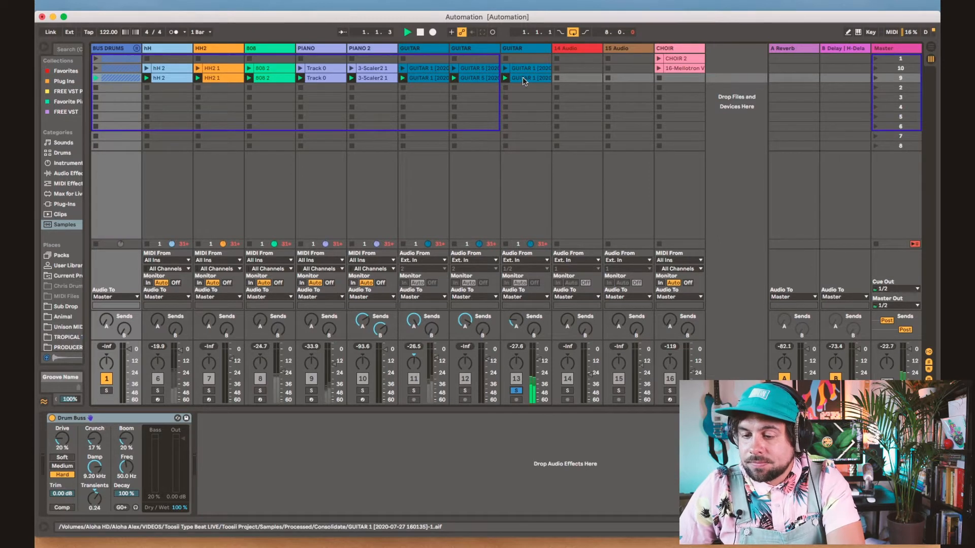
{"action": "left_click_drag", "start_coordinate": [541, 362], "coordinate": [538, 363]}
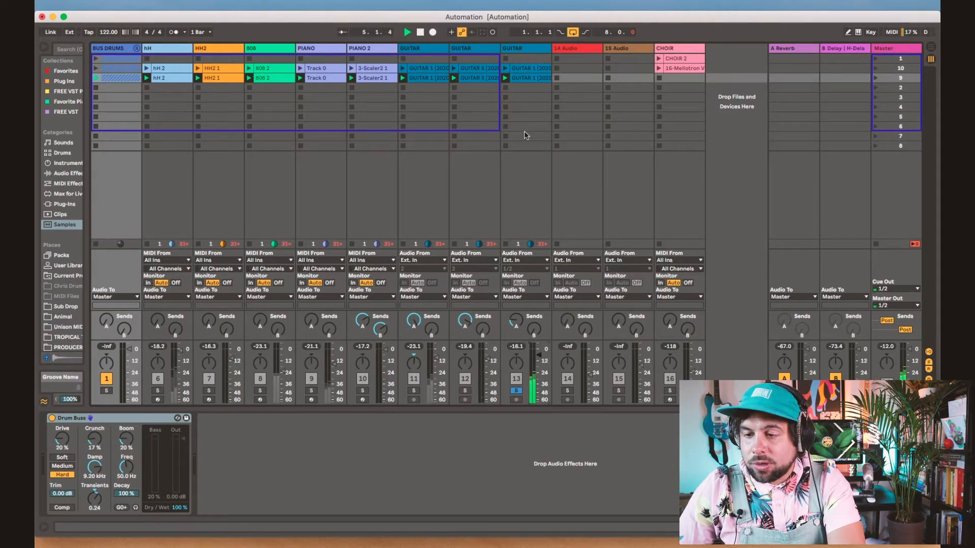
Select guitar track 13 and examine its effects chain, checking the arrangement timeline before returning to the session mixer.
{"action": "left_click", "coordinate": [521, 57]}
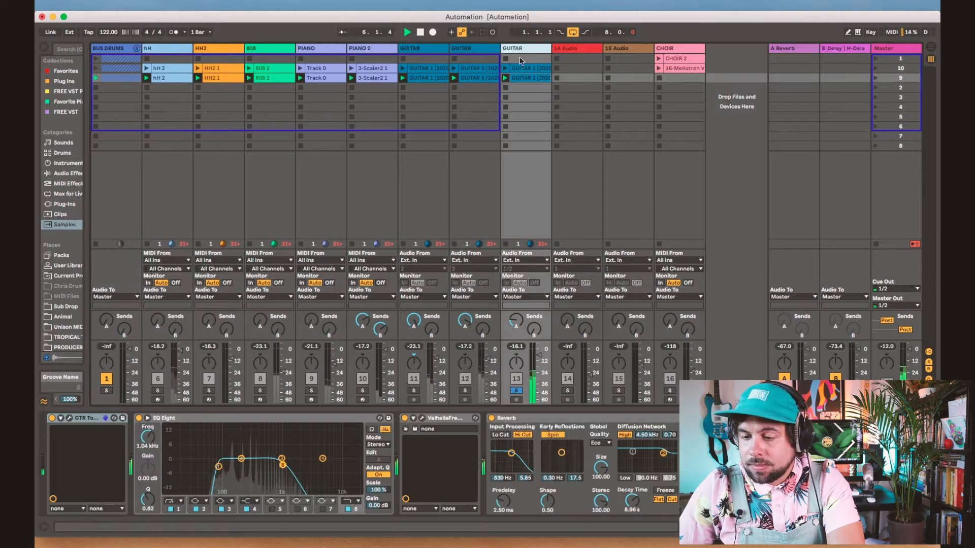
{"action": "scroll", "coordinate": [480, 472], "scroll_direction": "right", "scroll_amount": 5}
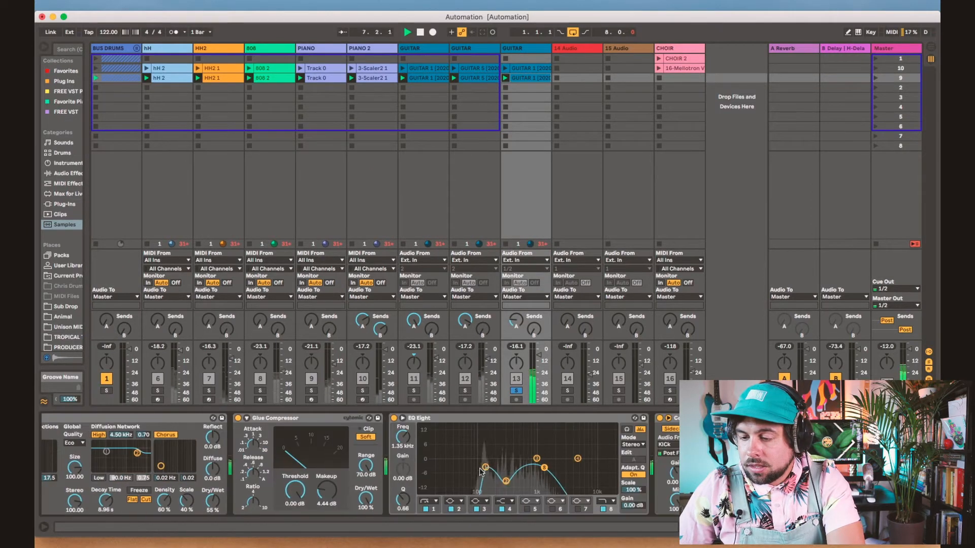
{"action": "scroll", "coordinate": [538, 481], "scroll_direction": "left", "scroll_amount": 8}
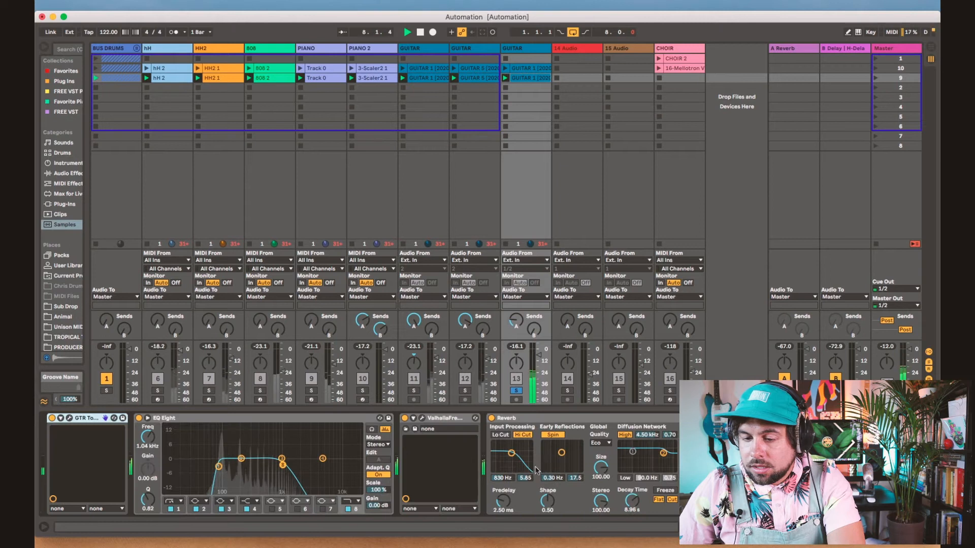
{"action": "left_click", "coordinate": [530, 55]}
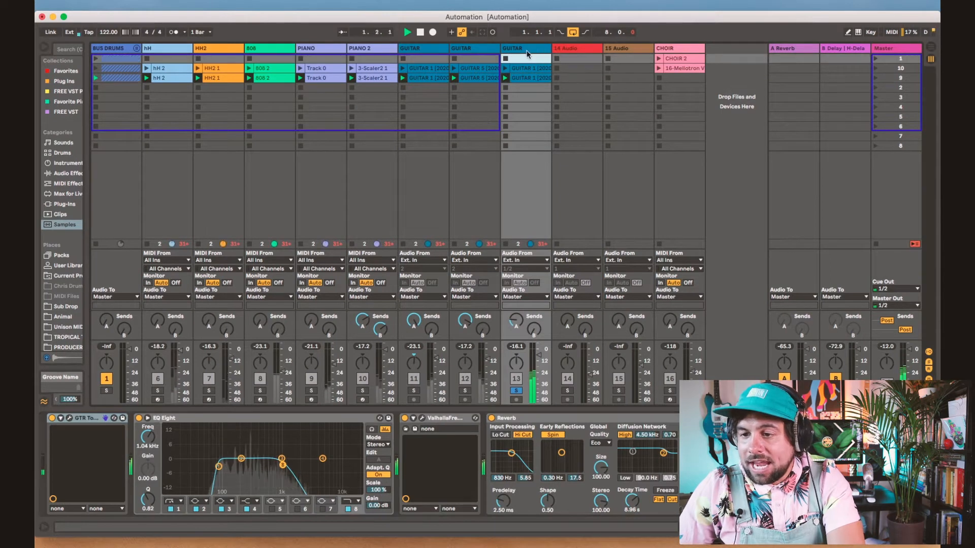
{"action": "left_click", "coordinate": [526, 49]}
{"action": "key", "text": "Tab"}
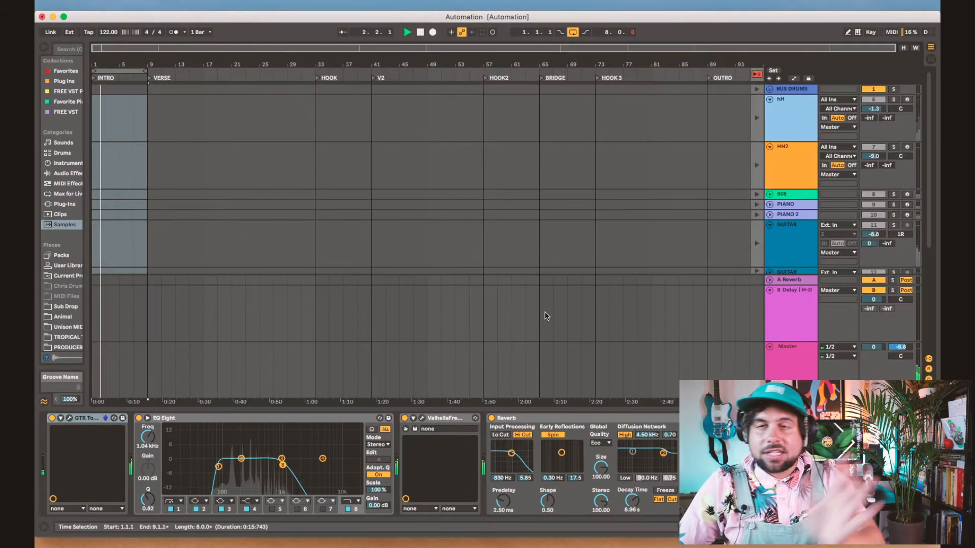
{"action": "key", "text": "Tab"}
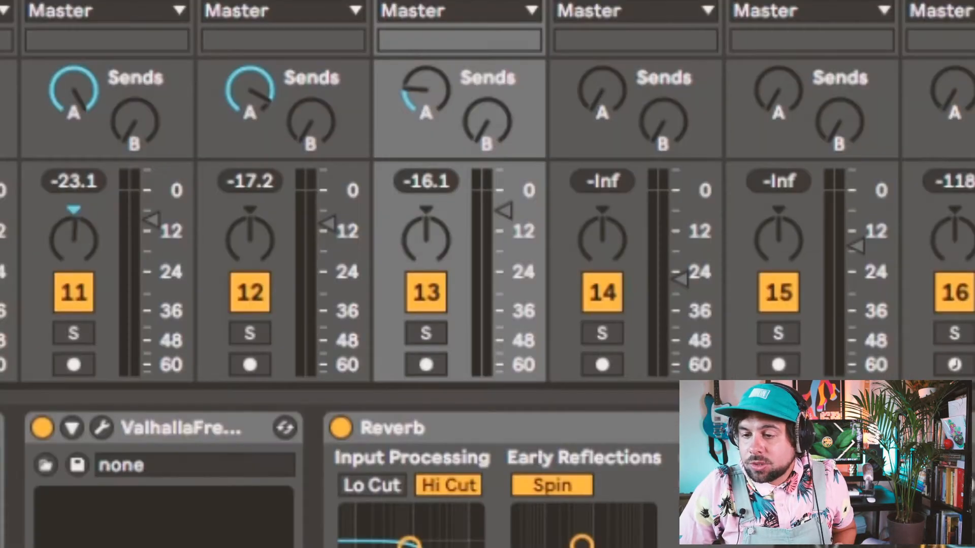
Arm guitar track 13 for recording and pan it to about 40R.
{"action": "left_click", "coordinate": [426, 365]}
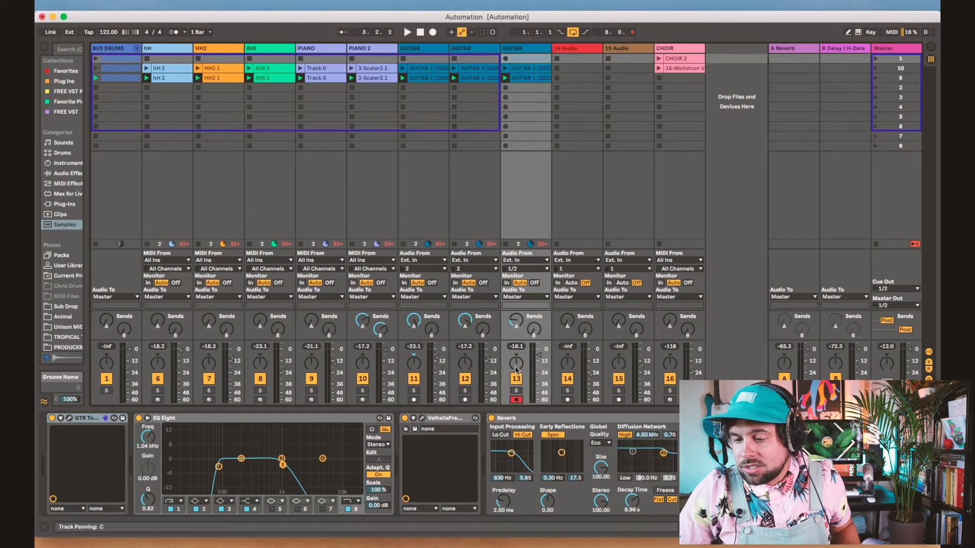
{"action": "left_click_drag", "start_coordinate": [514, 370], "coordinate": [515, 370]}
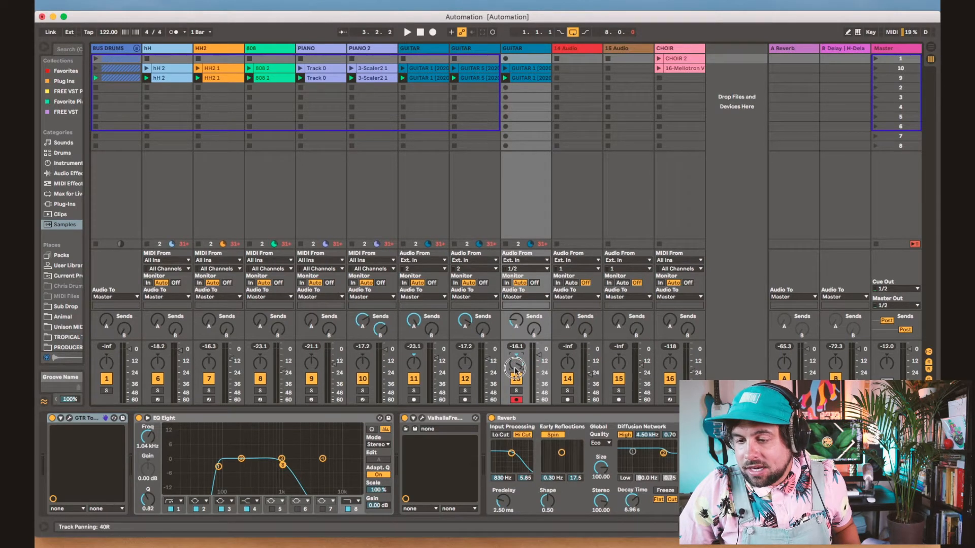
{"action": "left_click_drag", "start_coordinate": [515, 370], "coordinate": [537, 359]}
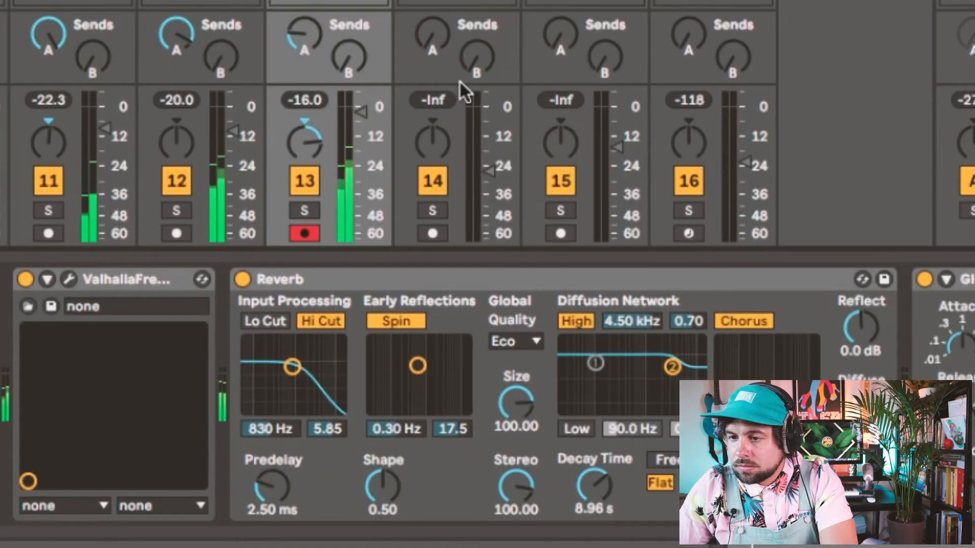
Record automation of guitar track 13's panning, volume and send A in its session clip during playback.
{"action": "left_click_drag", "start_coordinate": [306, 156], "coordinate": [308, 158]}
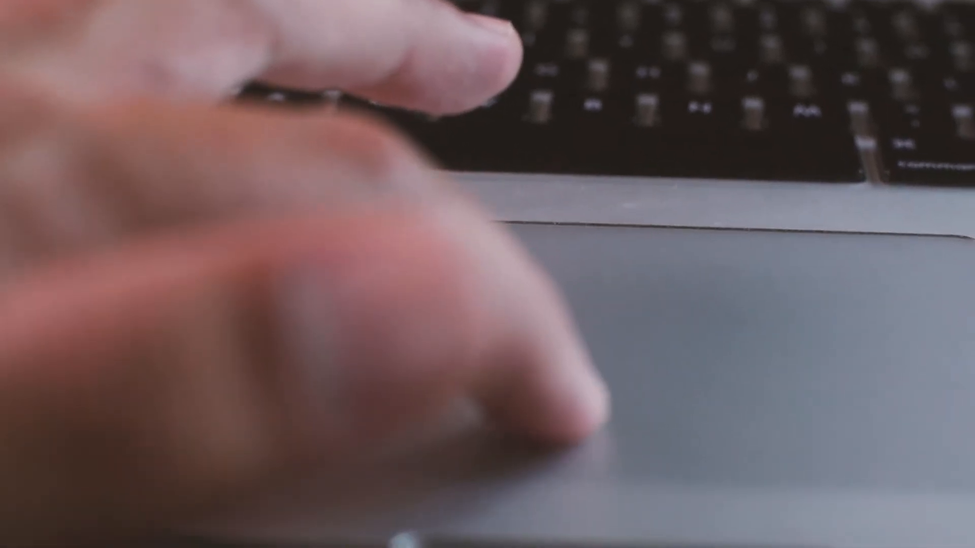
{"action": "left_click", "coordinate": [307, 156]}
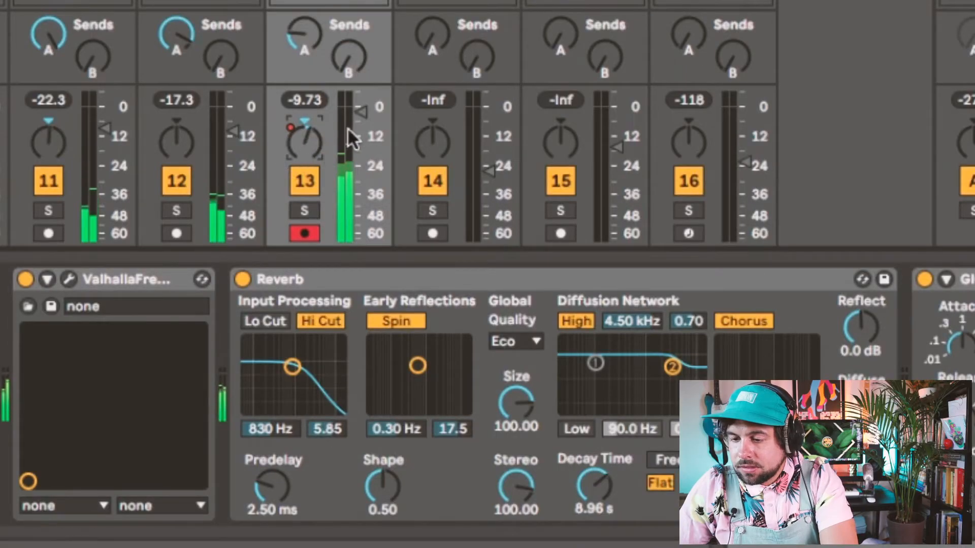
{"action": "left_click", "coordinate": [359, 117]}
{"action": "left_click_drag", "start_coordinate": [359, 118], "coordinate": [354, 118]}
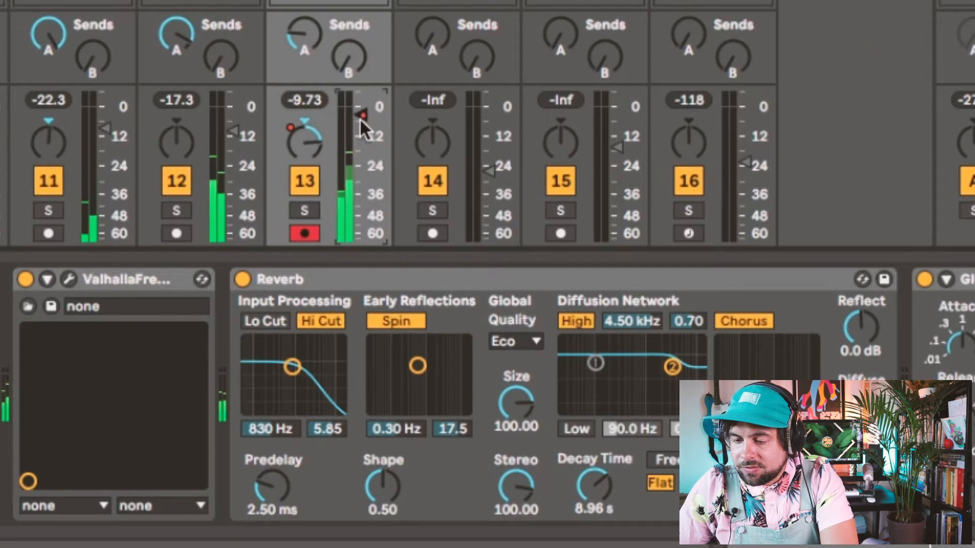
{"action": "left_click_drag", "start_coordinate": [310, 47], "coordinate": [306, 44]}
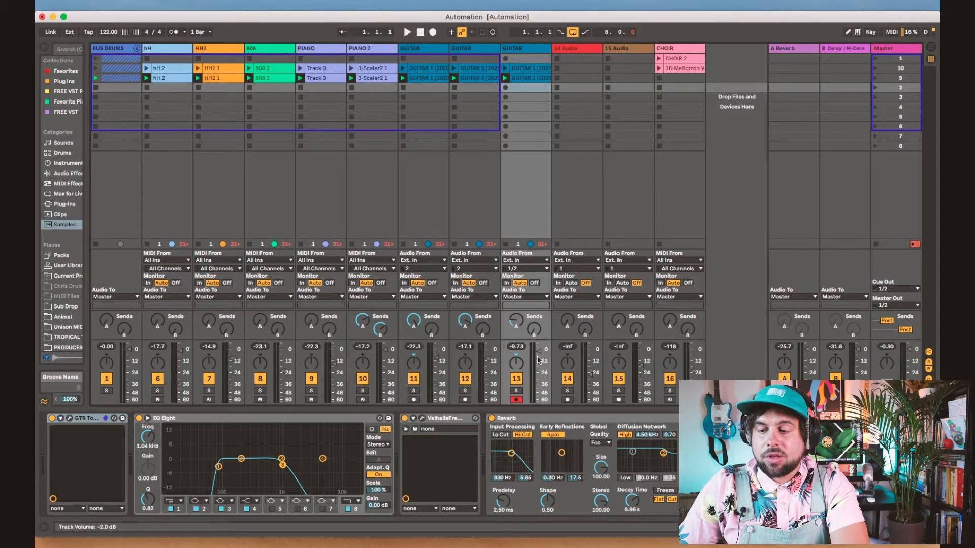
Record the playing session clips into the arrangement while moving guitar track 13's panning and volume.
{"action": "left_click", "coordinate": [433, 33]}
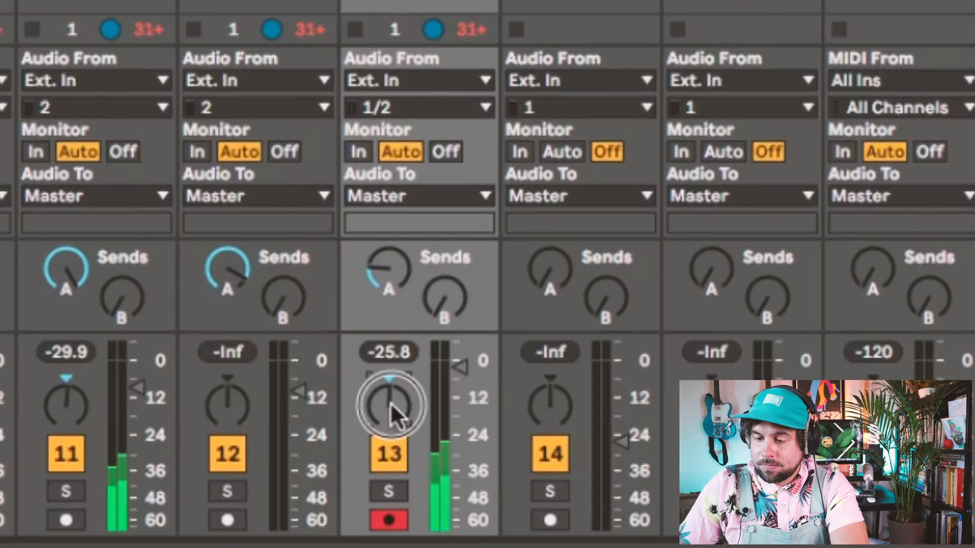
{"action": "left_click_drag", "start_coordinate": [516, 364], "coordinate": [517, 363]}
{"action": "left_click_drag", "start_coordinate": [394, 414], "coordinate": [391, 404]}
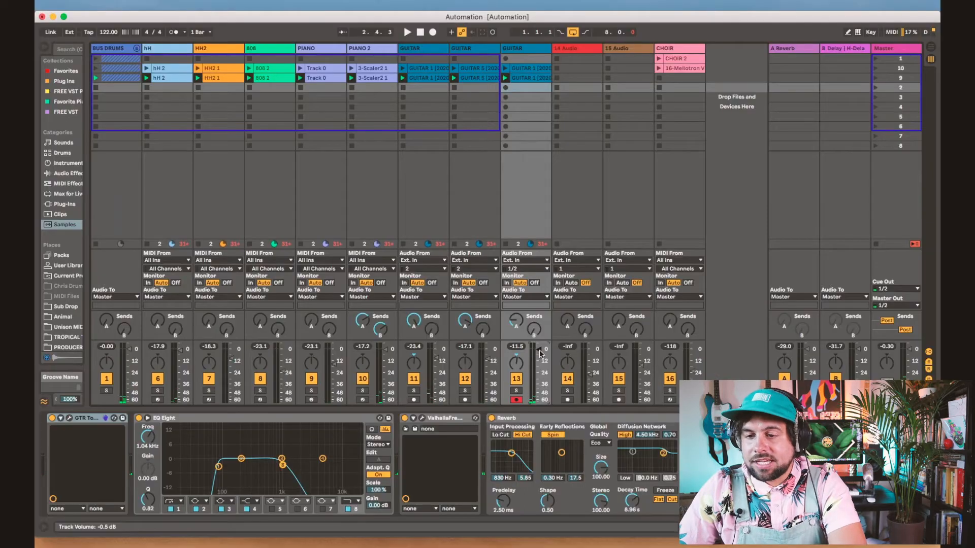
Switch to the arrangement, zoom in on the newly recorded INTRO clips and reactivate arrangement playback.
{"action": "key", "text": "Tab"}
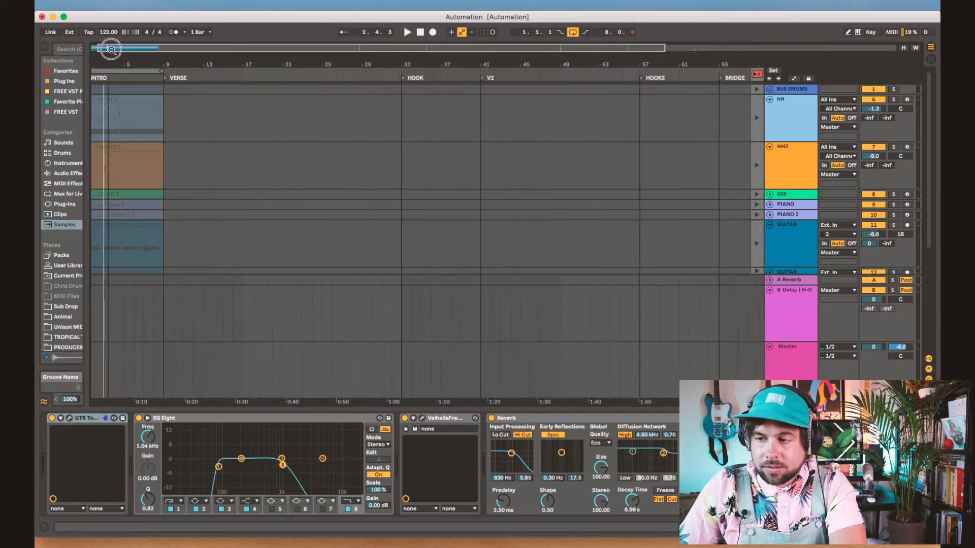
{"action": "left_click_drag", "start_coordinate": [111, 50], "coordinate": [112, 50]}
{"action": "scroll", "coordinate": [135, 160], "scroll_direction": "down", "scroll_amount": 3}
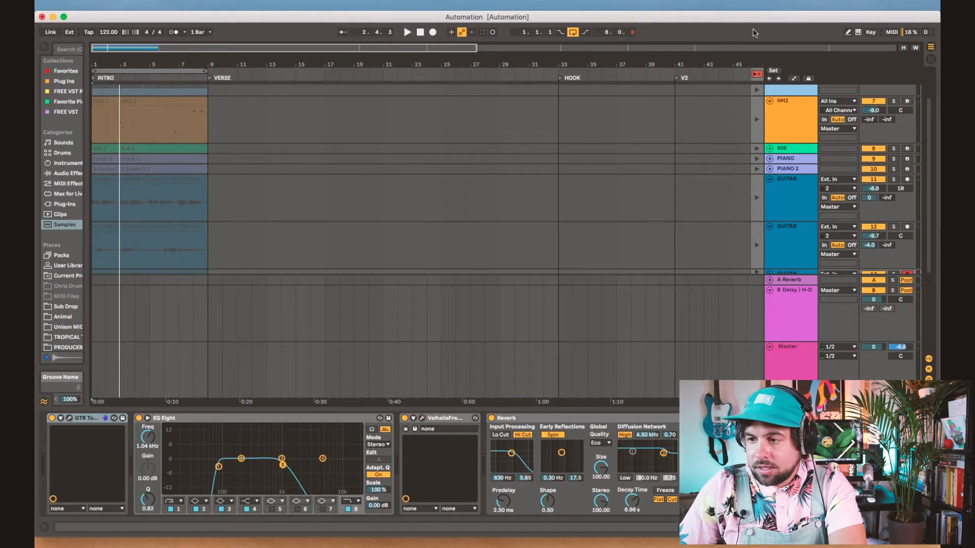
{"action": "left_click", "coordinate": [756, 75]}
Play the arrangement and examine guitar track 13's recorded automation of volume, panning and send A.
{"action": "scroll", "coordinate": [199, 136], "scroll_direction": "down", "scroll_amount": 5}
{"action": "scroll", "coordinate": [200, 136], "scroll_direction": "left", "scroll_amount": 1}
{"action": "scroll", "coordinate": [200, 136], "scroll_direction": "up", "scroll_amount": 5}
{"action": "scroll", "coordinate": [200, 136], "scroll_direction": "down", "scroll_amount": 5}
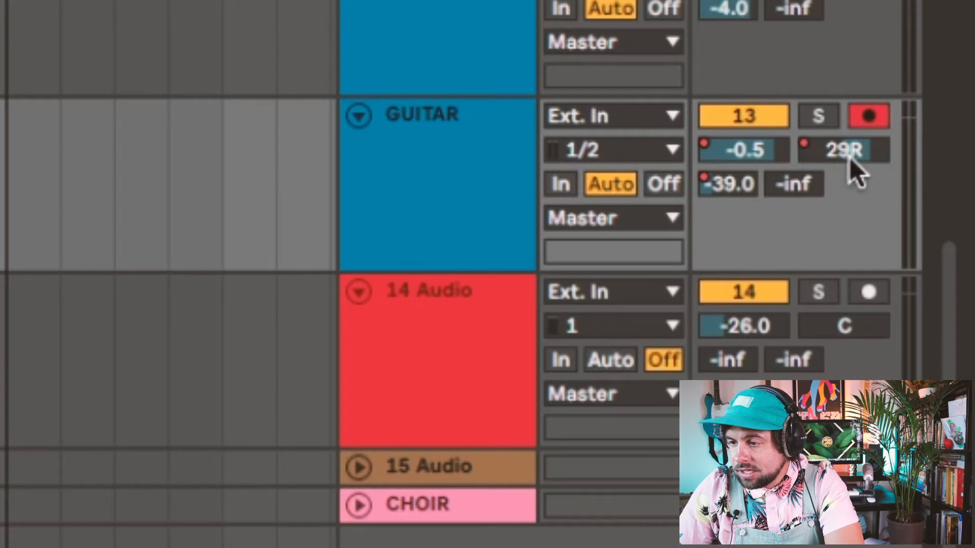
{"action": "key", "text": "space"}
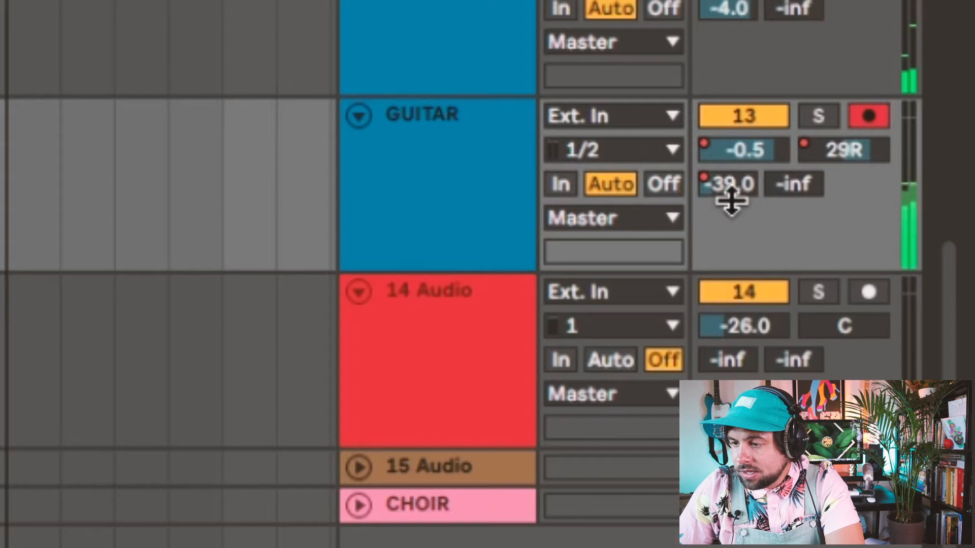
{"action": "left_click_drag", "start_coordinate": [851, 170], "coordinate": [831, 186]}
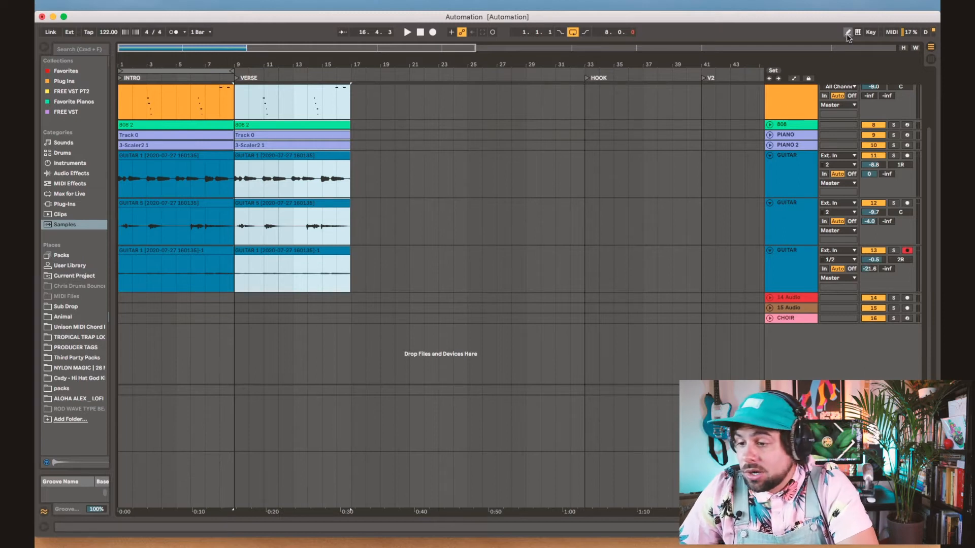
Turn on automation mode and display the automation lanes of the guitar tracks.
{"action": "scroll", "coordinate": [651, 141], "scroll_direction": "up", "scroll_amount": 3}
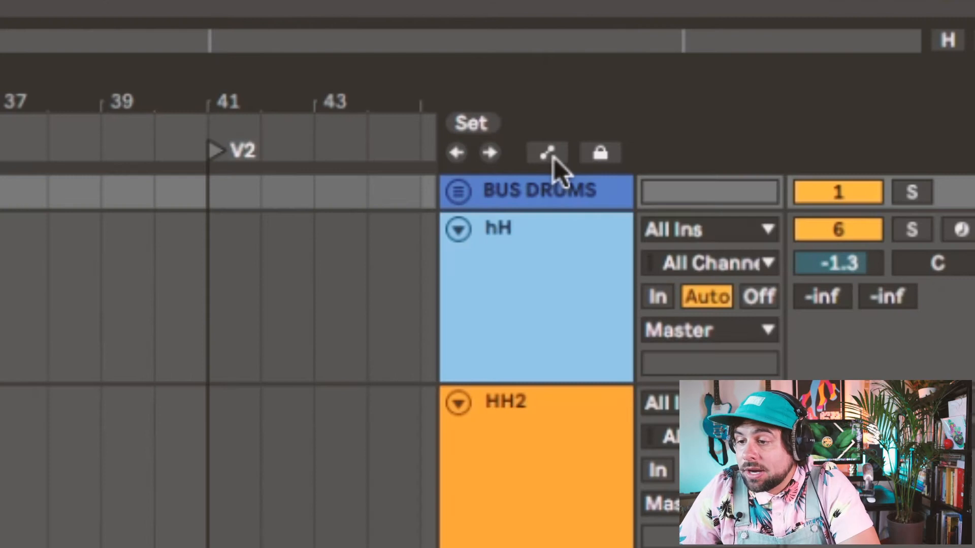
{"action": "left_click", "coordinate": [553, 156]}
{"action": "scroll", "coordinate": [487, 209], "scroll_direction": "down", "scroll_amount": 3}
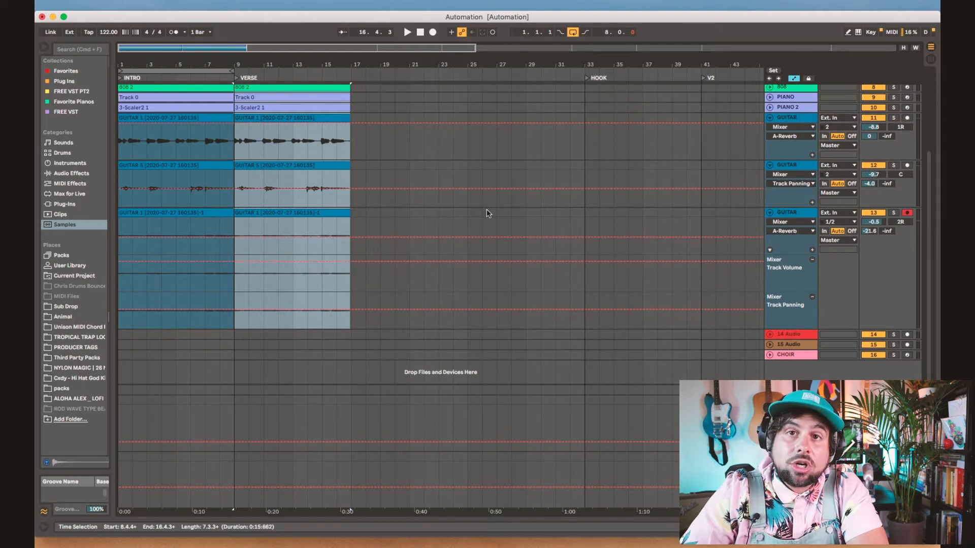
Toggle automation mode off and on repeatedly, leaving the automation lanes hidden.
{"action": "key", "text": "a"}
{"action": "key", "text": "a"}
{"action": "key", "text": "a"}
{"action": "key", "text": "a"}
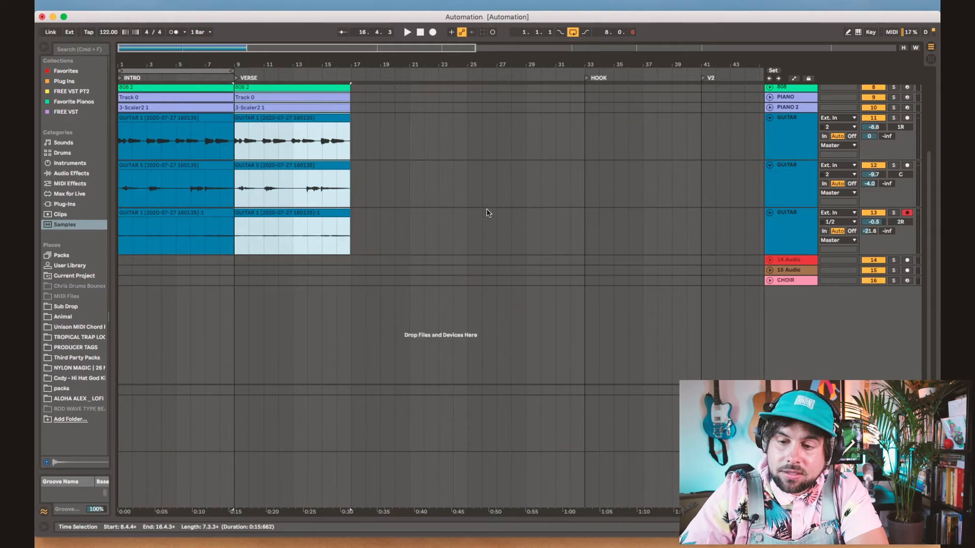
{"action": "key", "text": "a"}
{"action": "key", "text": "a"}
{"action": "key", "text": "a"}
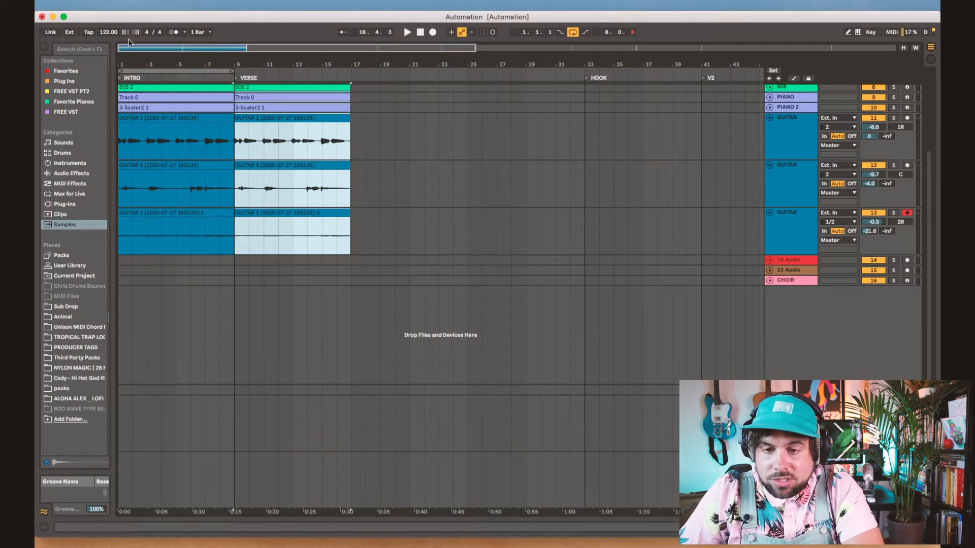
Widen the browser, find Auto Filter among the audio effects and add it to the Master track.
{"action": "mouse_move", "coordinate": [113, 86]}
{"action": "left_mouse_down"}
{"action": "mouse_move", "coordinate": [148, 84]}
{"action": "mouse_move", "coordinate": [112, 84]}
{"action": "left_mouse_up"}
{"action": "left_click", "coordinate": [60, 70]}
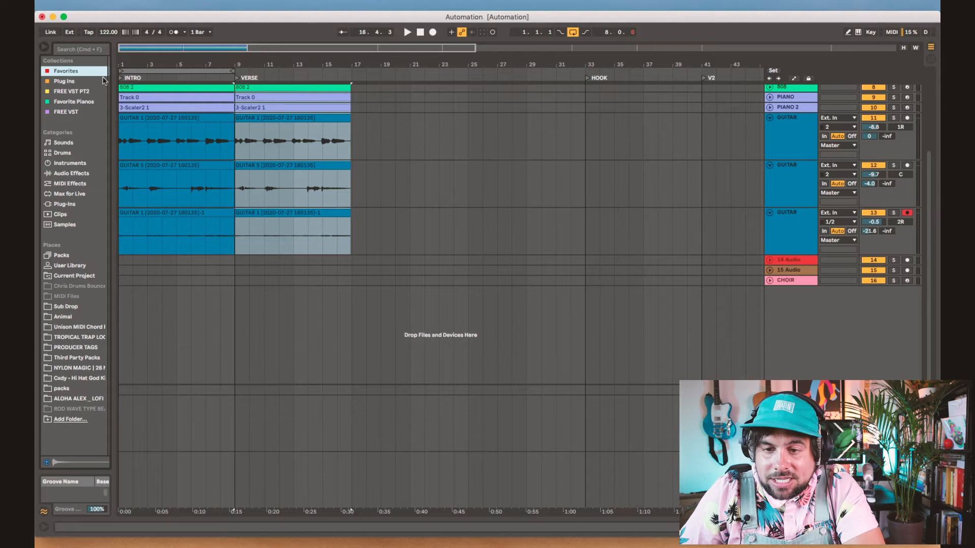
{"action": "left_click_drag", "start_coordinate": [113, 79], "coordinate": [174, 81]}
{"action": "left_click", "coordinate": [66, 173]}
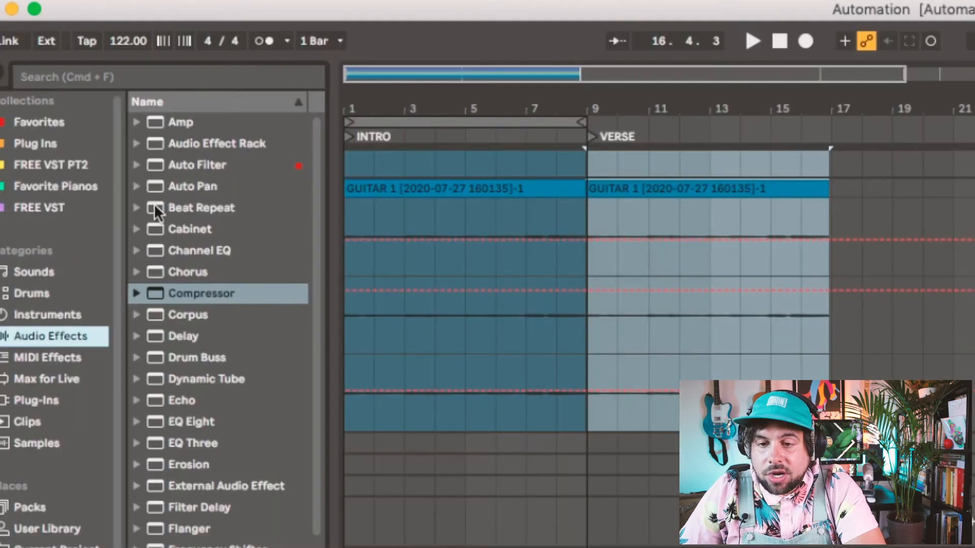
{"action": "left_click", "coordinate": [171, 164]}
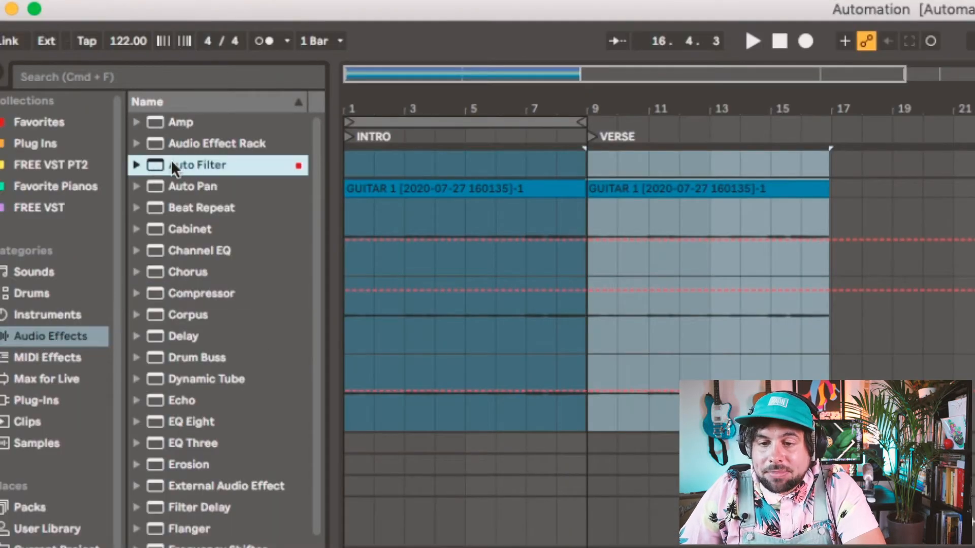
{"action": "left_click_drag", "start_coordinate": [159, 165], "coordinate": [780, 338]}
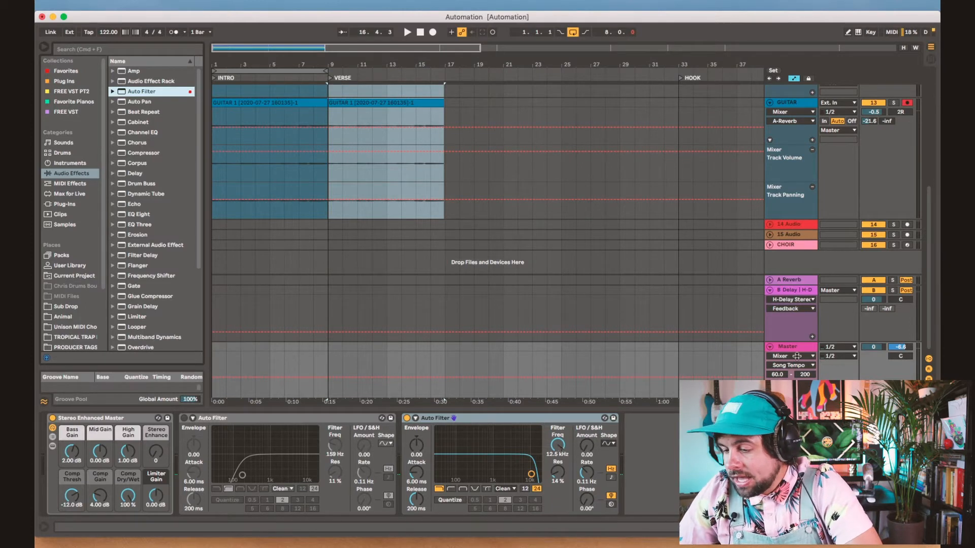
Display the second Auto Filter's Frequency automation on the Master track, going through the available devices and parameters.
{"action": "left_click", "coordinate": [557, 446]}
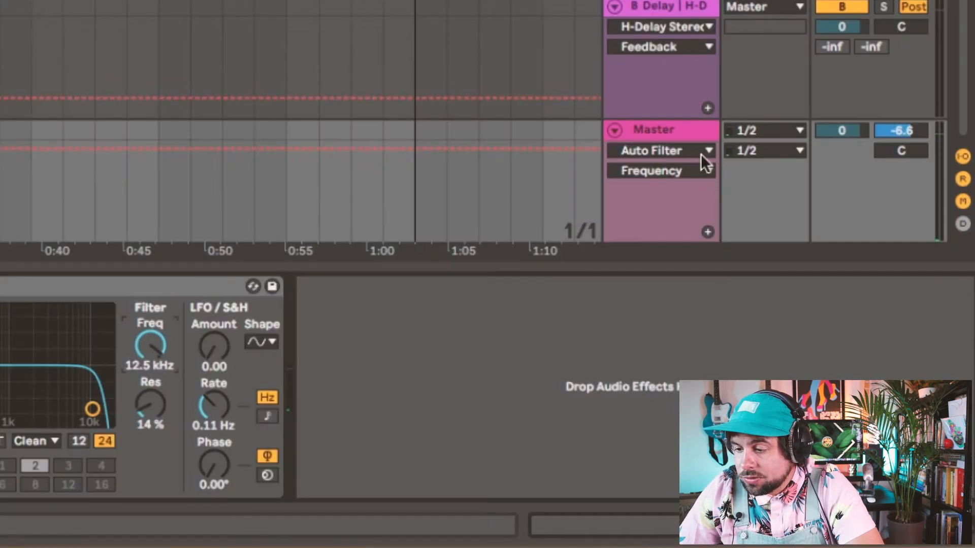
{"action": "left_click", "coordinate": [683, 153]}
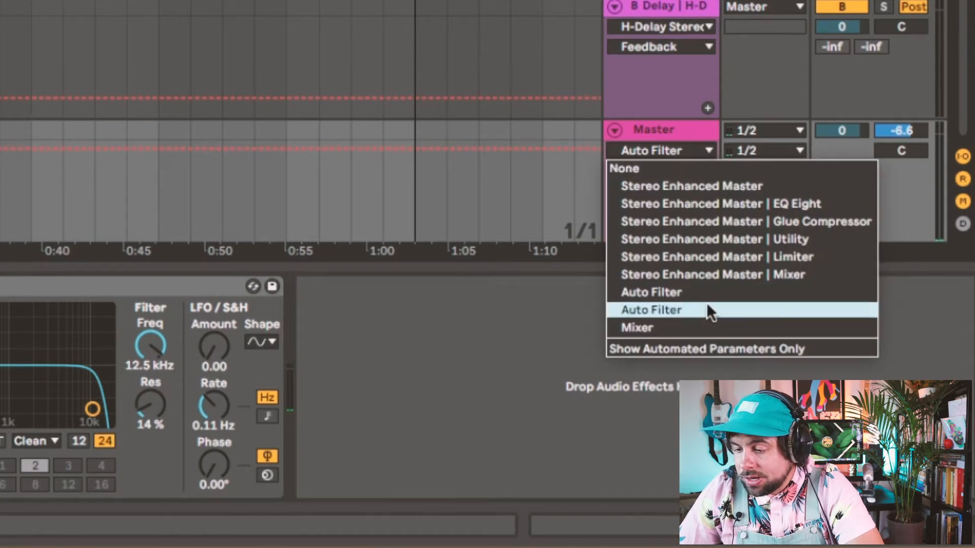
{"action": "left_click", "coordinate": [540, 185]}
{"action": "left_click", "coordinate": [702, 152]}
{"action": "left_click", "coordinate": [681, 310]}
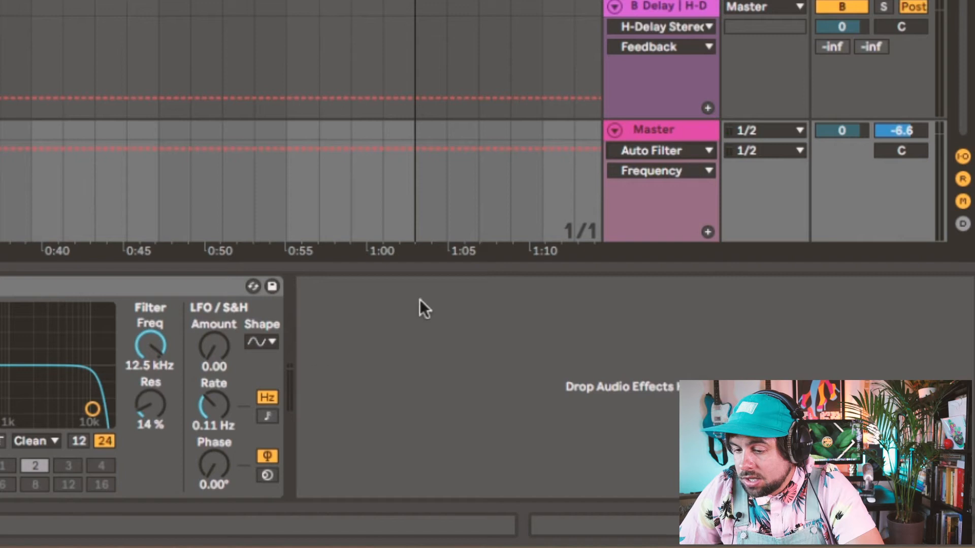
{"action": "left_click", "coordinate": [689, 167]}
{"action": "left_click", "coordinate": [689, 169]}
{"action": "left_click", "coordinate": [154, 337]}
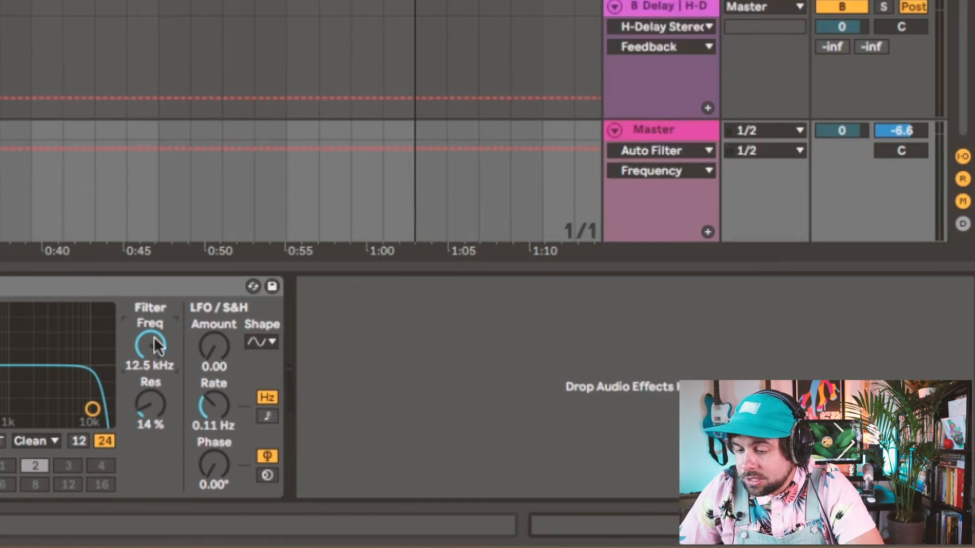
Move the Auto Filter's Frequency automation into its own lane and show Device On in the Master's main lane.
{"action": "left_click", "coordinate": [708, 233]}
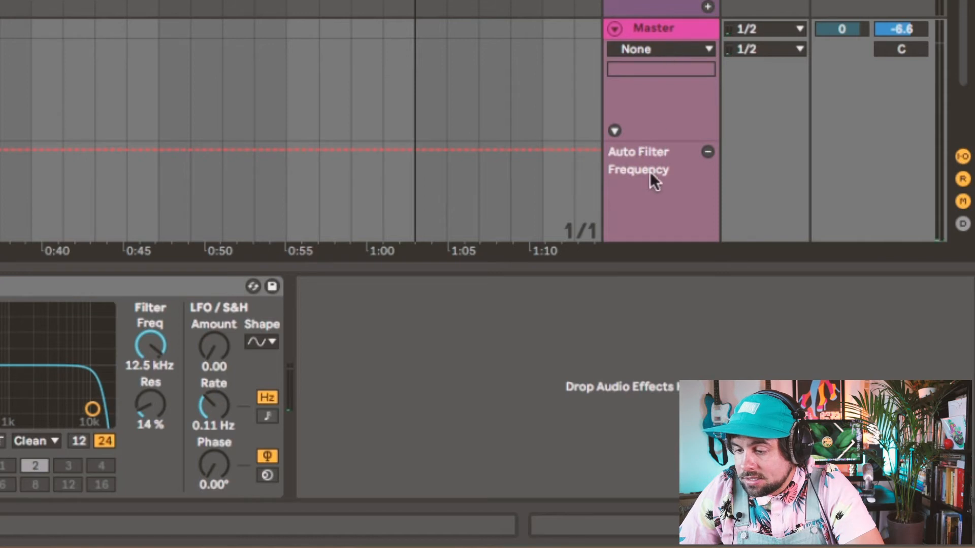
{"action": "left_click", "coordinate": [671, 46]}
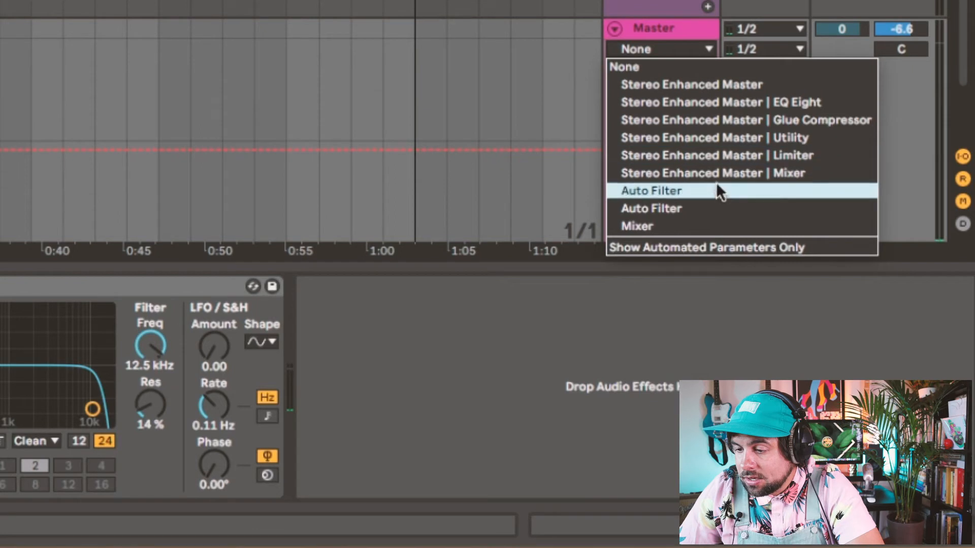
{"action": "left_click", "coordinate": [713, 204]}
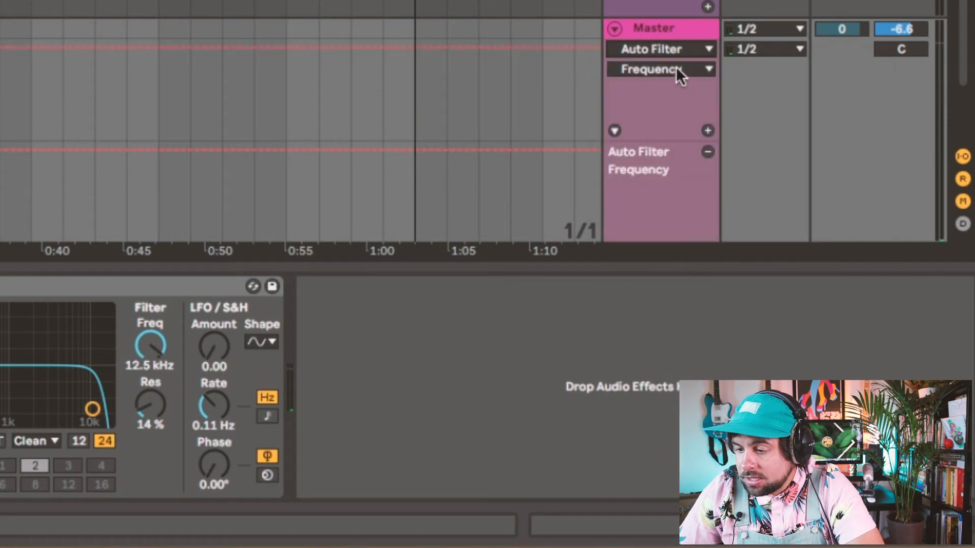
{"action": "left_click", "coordinate": [677, 72]}
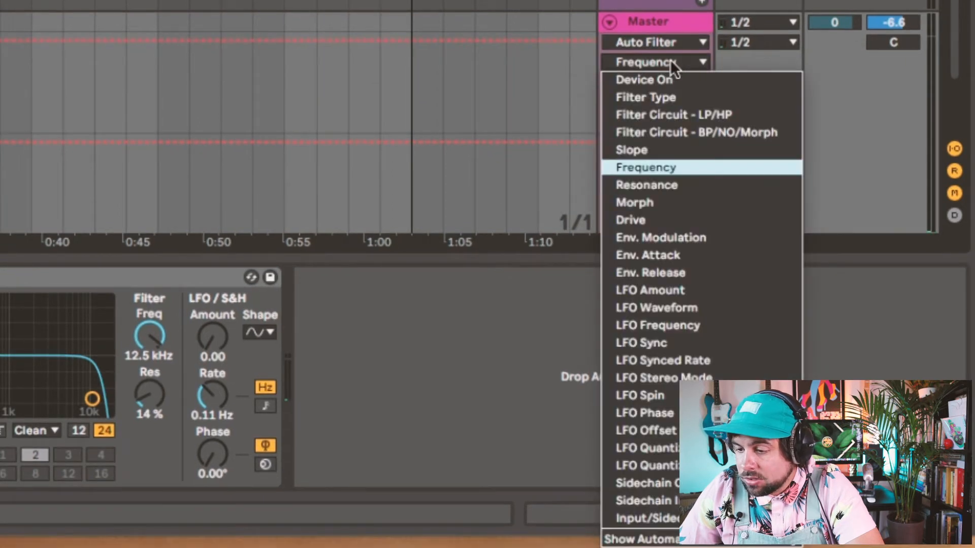
{"action": "left_click", "coordinate": [672, 79]}
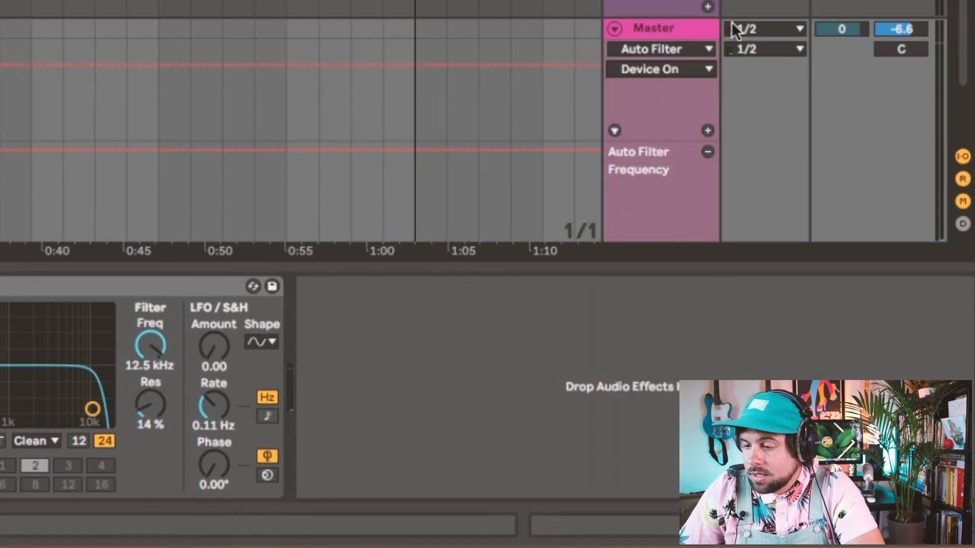
Remove the Master's extra automation lane and display the Auto Filter's Frequency in the main lane again.
{"action": "left_click", "coordinate": [707, 151]}
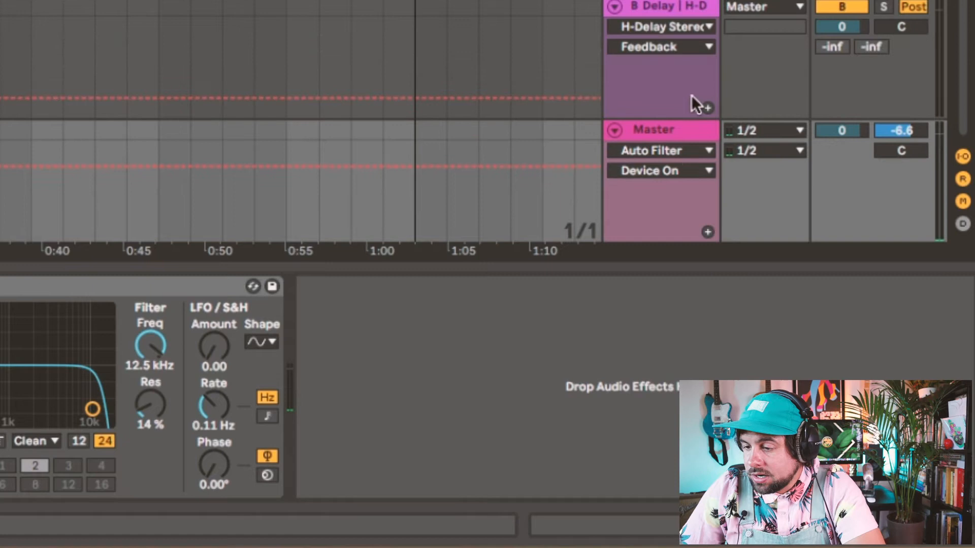
{"action": "left_click", "coordinate": [152, 351]}
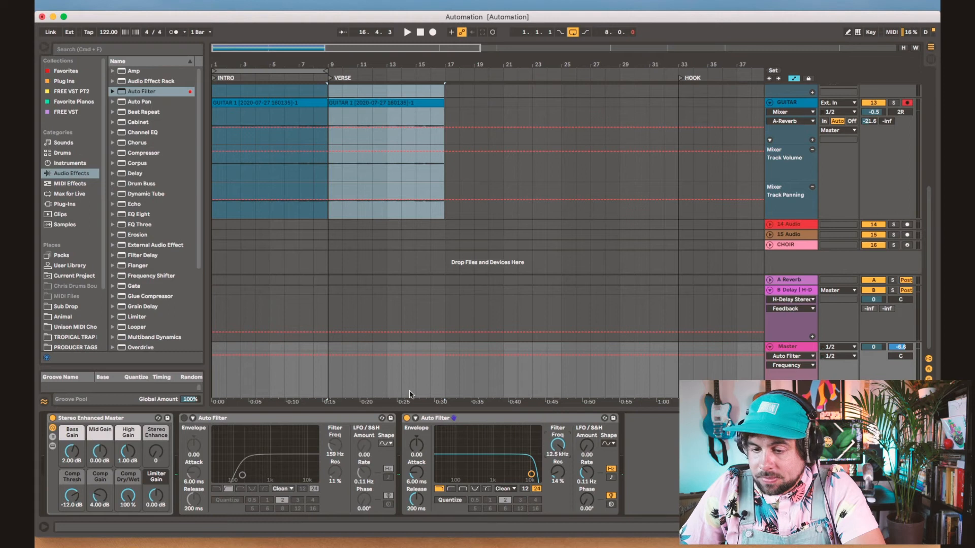
Lower the Master filter's Frequency automation over the INTRO to about 301 Hz, jumping up at the VERSE, and play it.
{"action": "left_click", "coordinate": [328, 356]}
{"action": "left_click_drag", "start_coordinate": [321, 356], "coordinate": [329, 383]}
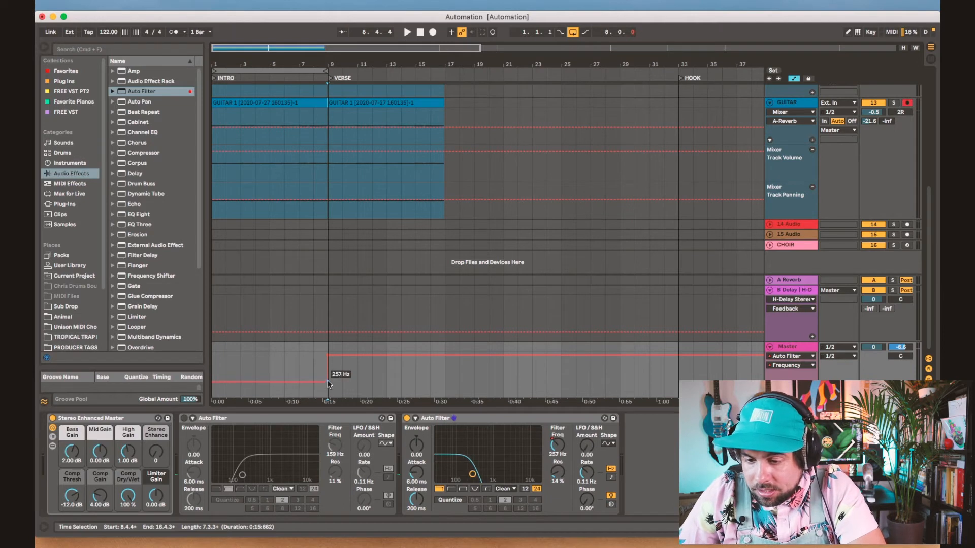
{"action": "left_click", "coordinate": [407, 33]}
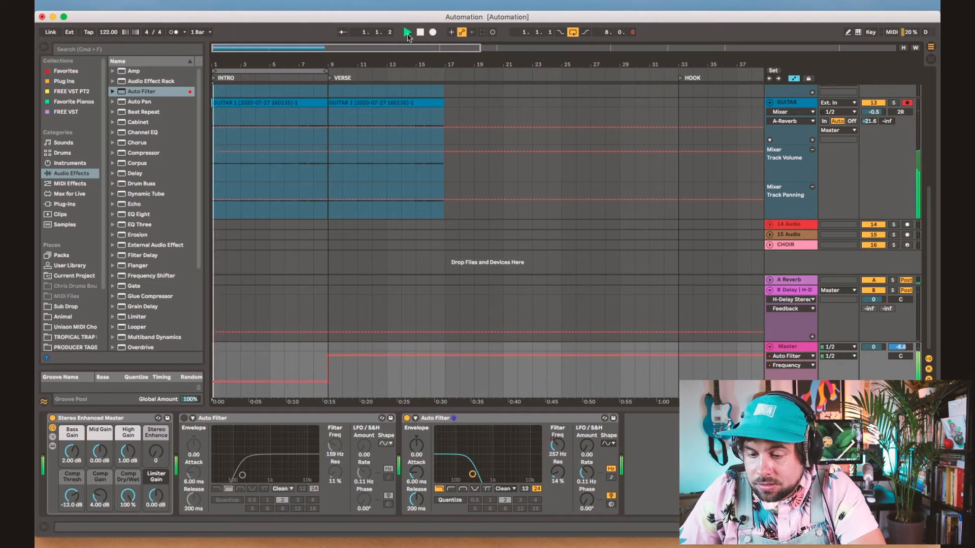
{"action": "left_click_drag", "start_coordinate": [327, 383], "coordinate": [328, 381]}
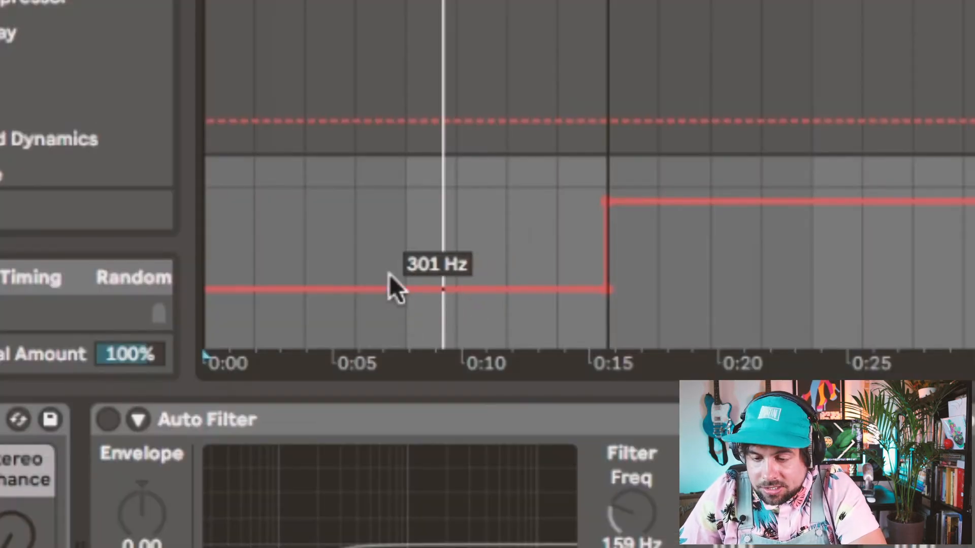
Turn the frequency jump into a ramp from about 0:10 up to 12.5 kHz at the VERSE and play it.
{"action": "left_click", "coordinate": [459, 286]}
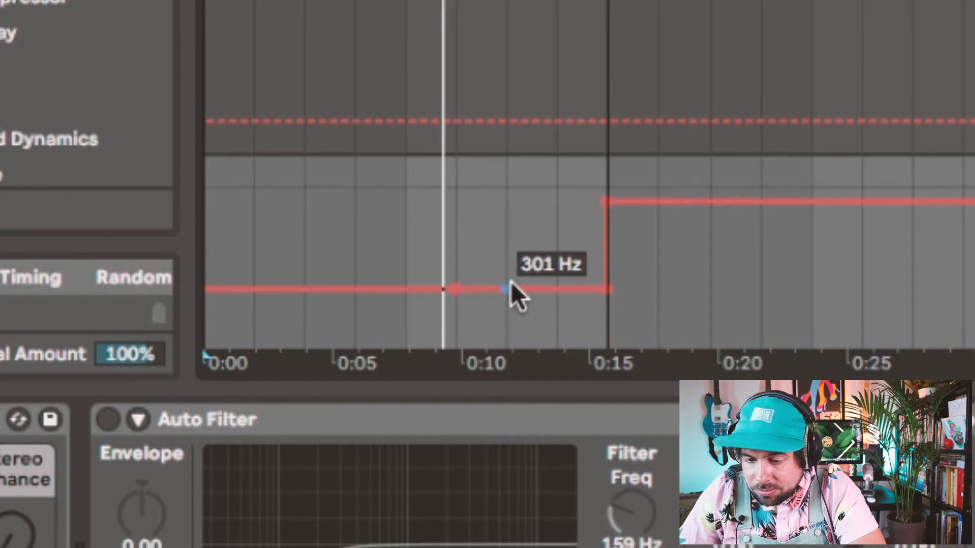
{"action": "left_click", "coordinate": [607, 288]}
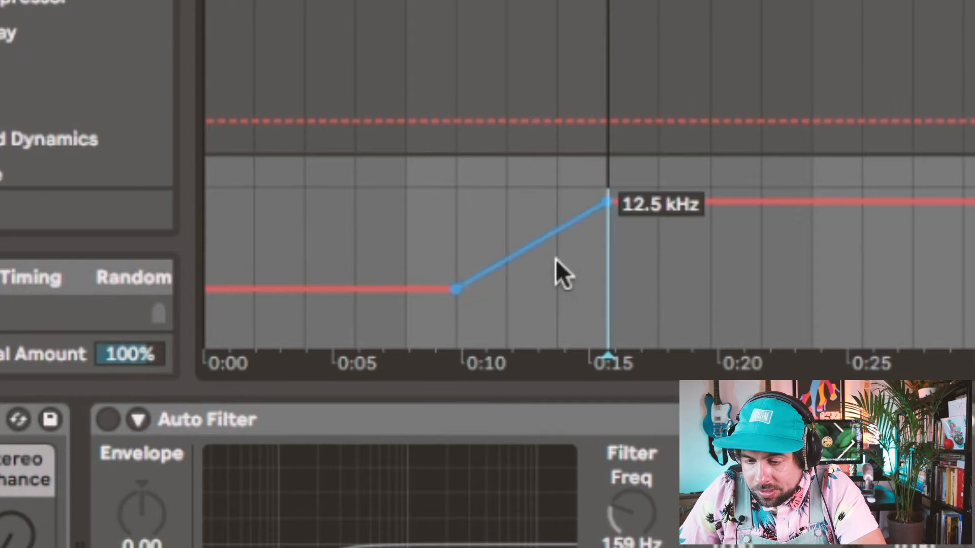
{"action": "left_click", "coordinate": [459, 244]}
{"action": "key", "text": "space"}
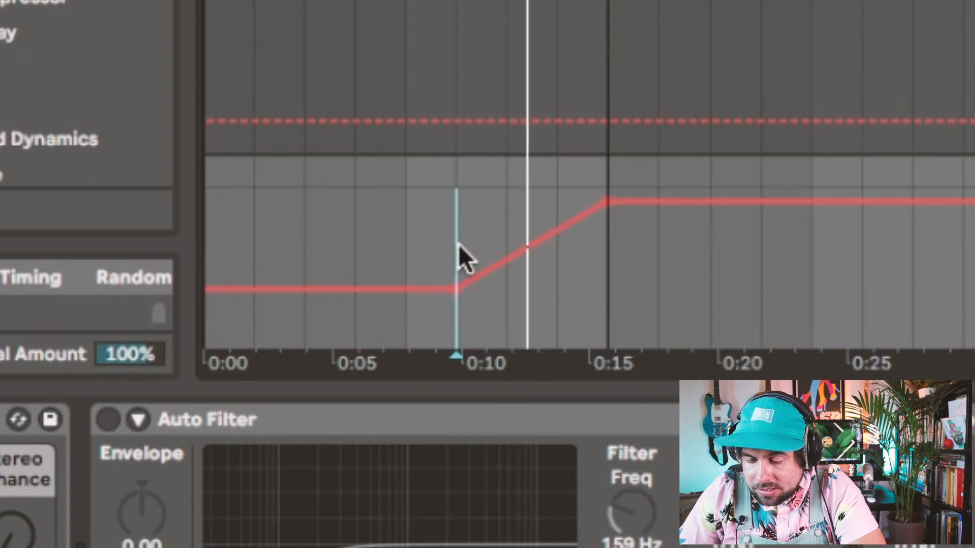
{"action": "key", "text": "space"}
{"action": "key", "text": "space"}
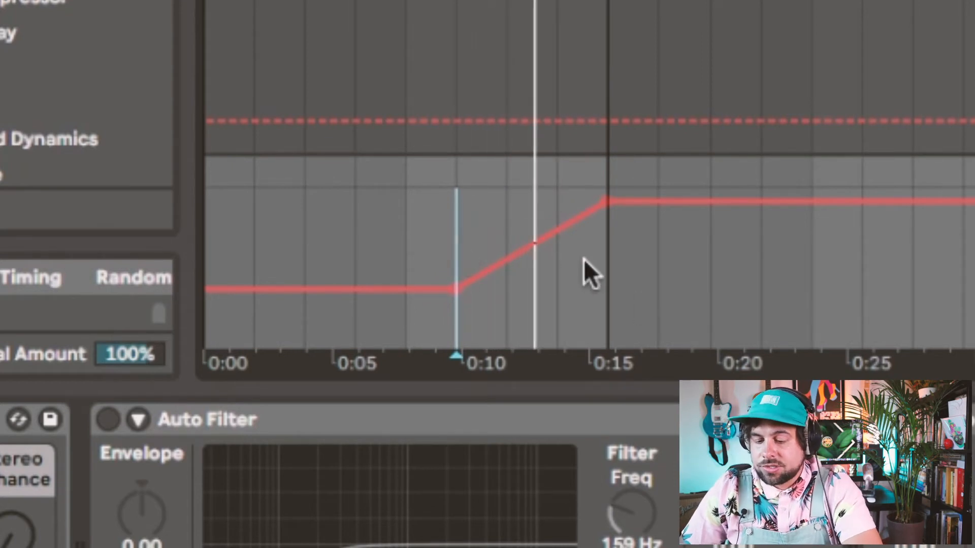
Bend the frequency ramp before the VERSE into a curve that rises slowly at first, and play it back.
{"action": "left_click", "coordinate": [538, 241], "text": "alt"}
{"action": "left_click_drag", "start_coordinate": [537, 240], "coordinate": [538, 244]}
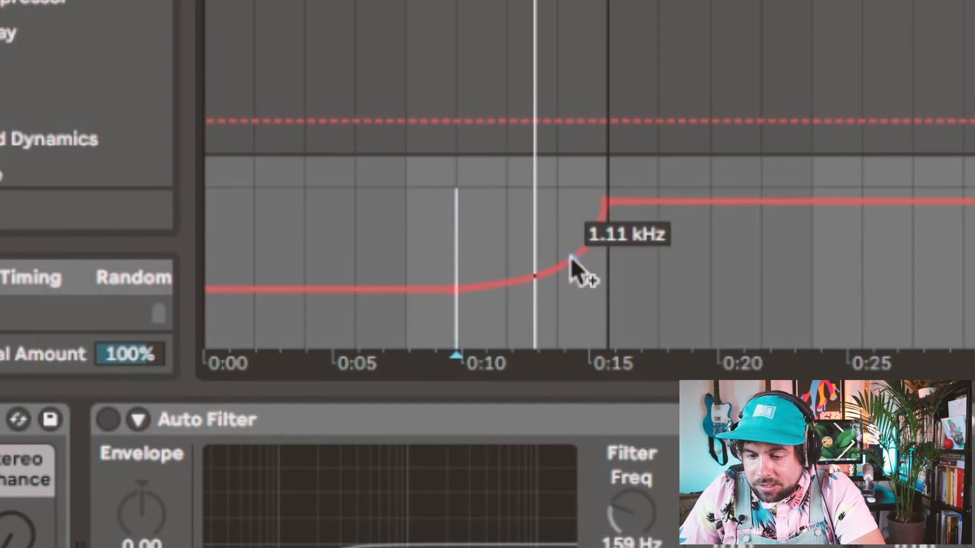
{"action": "key", "text": "space"}
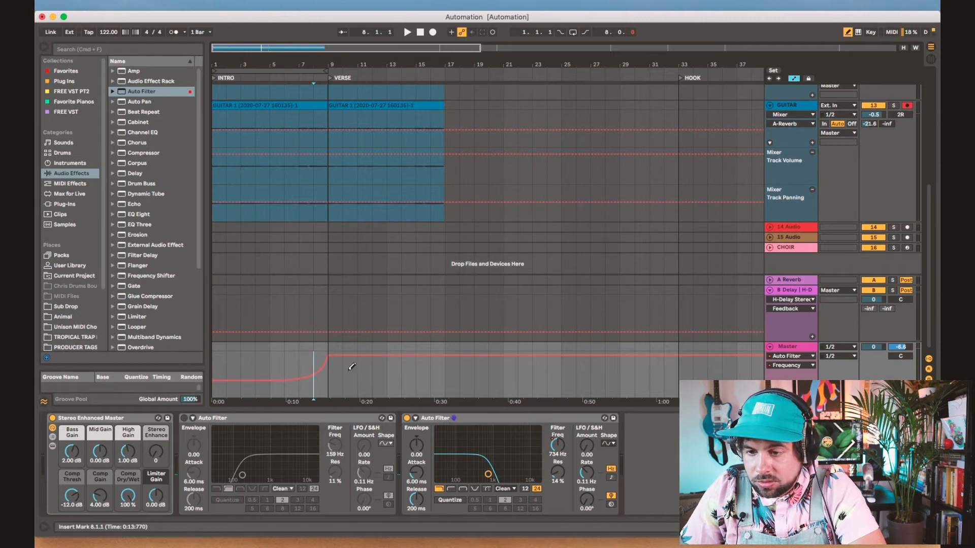
Draw one-bar panning steps alternating between 50R and 50L on guitar track 13 across the VERSE.
{"action": "scroll", "coordinate": [340, 364], "scroll_direction": "right", "scroll_amount": 2}
{"action": "scroll", "coordinate": [339, 364], "scroll_direction": "up", "scroll_amount": 1}
{"action": "scroll", "coordinate": [339, 364], "scroll_direction": "left", "scroll_amount": 2}
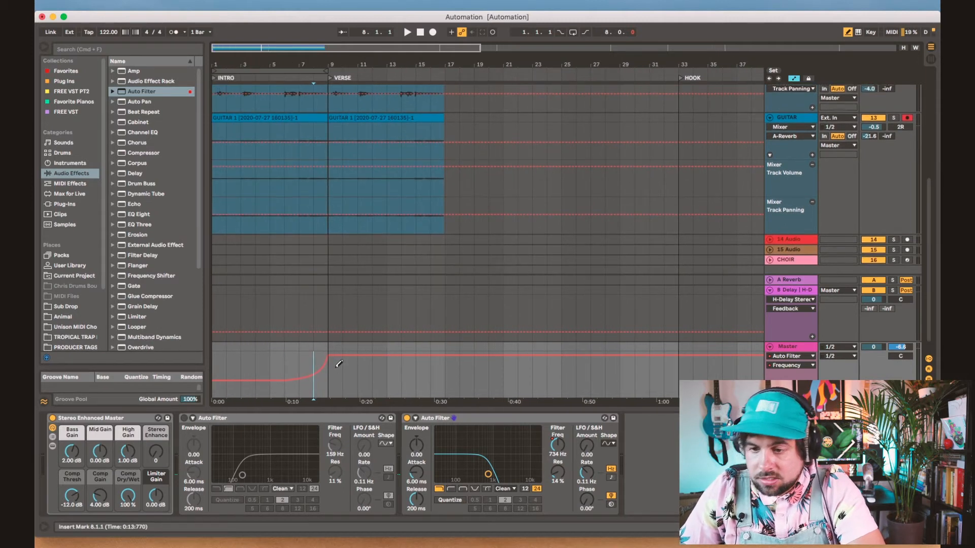
{"action": "scroll", "coordinate": [339, 364], "scroll_direction": "down", "scroll_amount": 1}
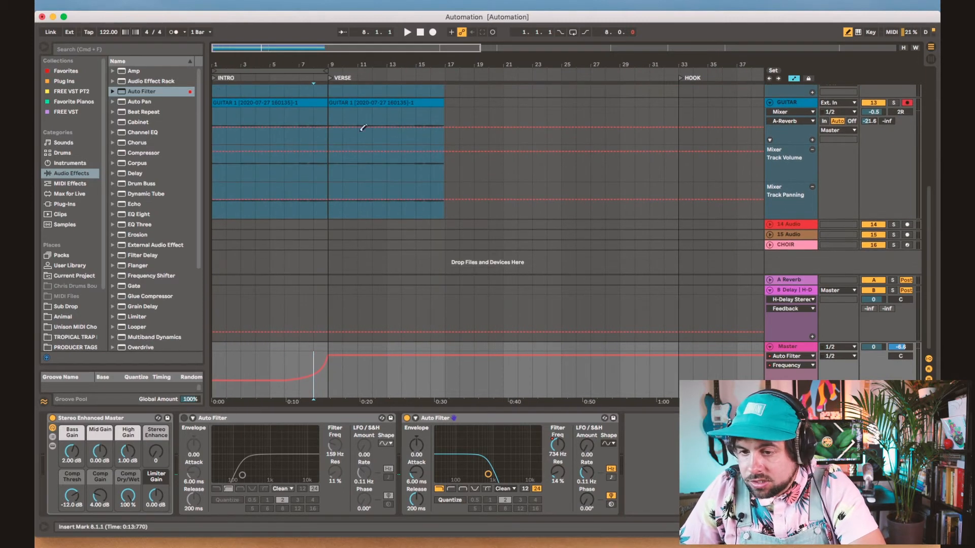
{"action": "left_click", "coordinate": [331, 196]}
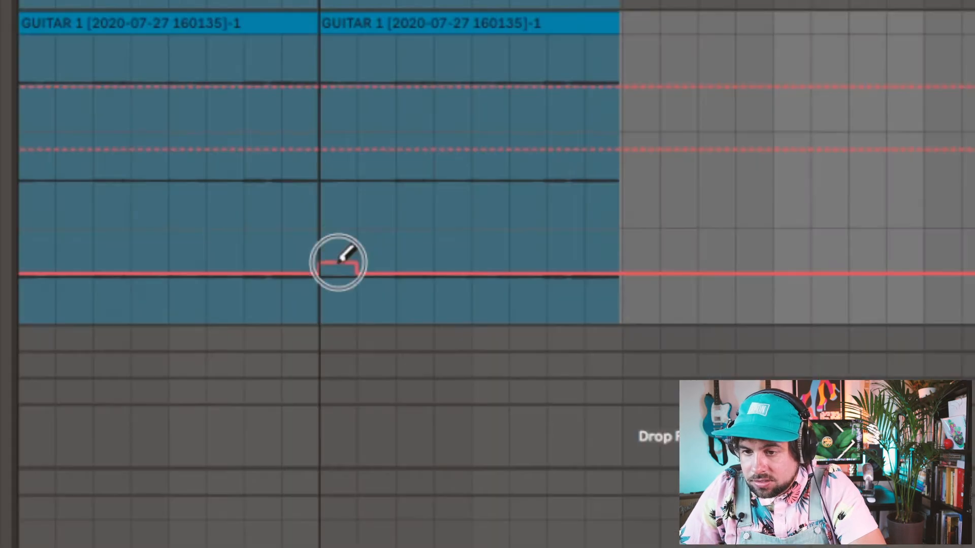
{"action": "mouse_move", "coordinate": [335, 196]}
{"action": "left_mouse_down"}
{"action": "mouse_move", "coordinate": [337, 175]}
{"action": "mouse_move", "coordinate": [349, 208]}
{"action": "left_mouse_up"}
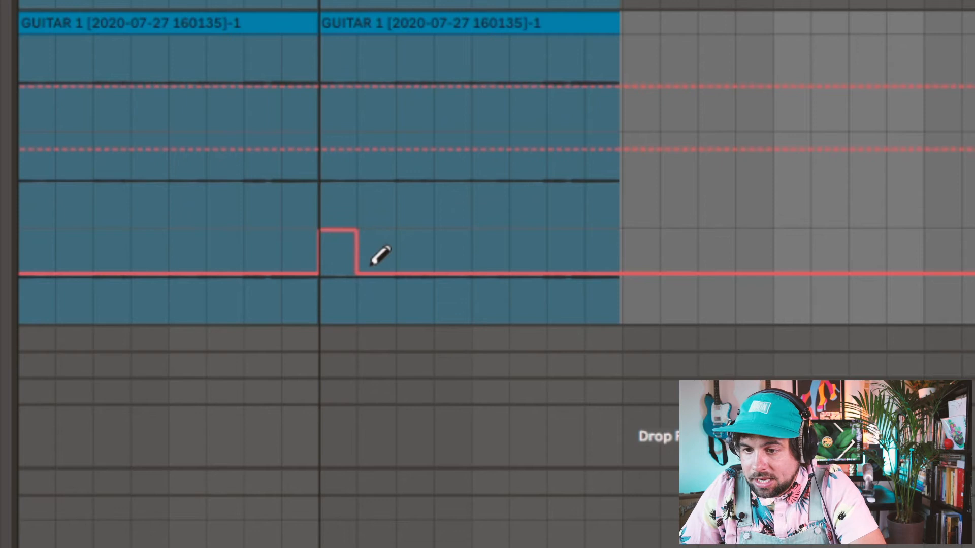
{"action": "mouse_move", "coordinate": [371, 264]}
{"action": "left_mouse_down"}
{"action": "mouse_move", "coordinate": [363, 342]}
{"action": "mouse_move", "coordinate": [409, 323]}
{"action": "mouse_move", "coordinate": [396, 270]}
{"action": "mouse_move", "coordinate": [376, 337]}
{"action": "mouse_move", "coordinate": [386, 305]}
{"action": "left_mouse_up"}
{"action": "left_click", "coordinate": [397, 273]}
{"action": "mouse_move", "coordinate": [397, 272]}
{"action": "left_mouse_down"}
{"action": "mouse_move", "coordinate": [409, 241]}
{"action": "mouse_move", "coordinate": [359, 359]}
{"action": "left_mouse_up"}
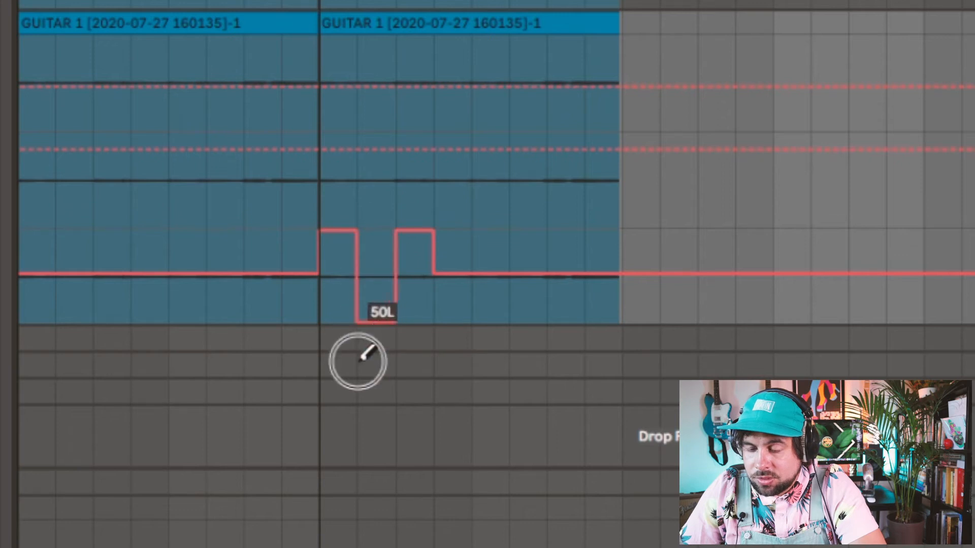
{"action": "mouse_move", "coordinate": [435, 274]}
{"action": "left_mouse_down"}
{"action": "mouse_move", "coordinate": [465, 300]}
{"action": "mouse_move", "coordinate": [391, 209]}
{"action": "left_mouse_up"}
{"action": "mouse_move", "coordinate": [488, 272]}
{"action": "left_mouse_down"}
{"action": "mouse_move", "coordinate": [480, 279]}
{"action": "mouse_move", "coordinate": [482, 229]}
{"action": "left_mouse_up"}
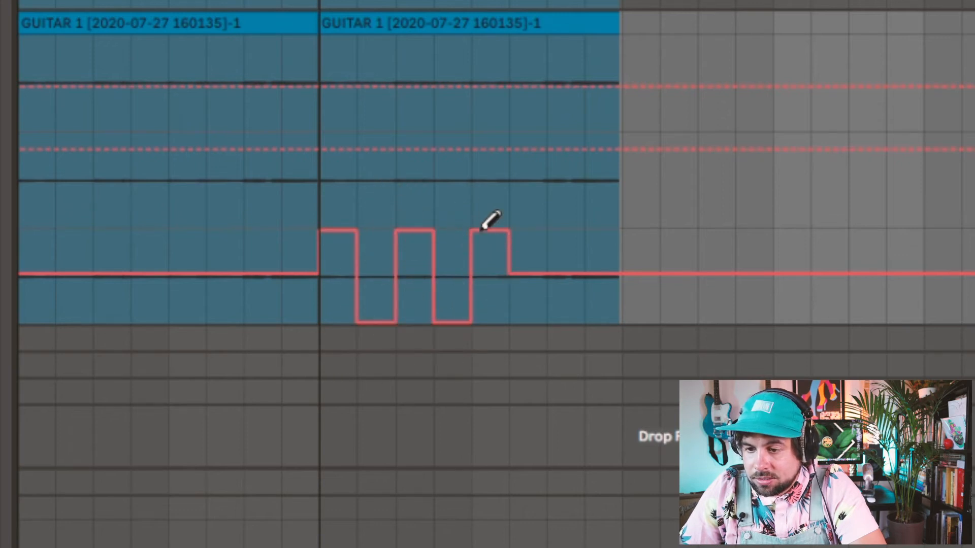
{"action": "left_click_drag", "start_coordinate": [535, 276], "coordinate": [525, 325]}
{"action": "left_click_drag", "start_coordinate": [573, 233], "coordinate": [564, 189]}
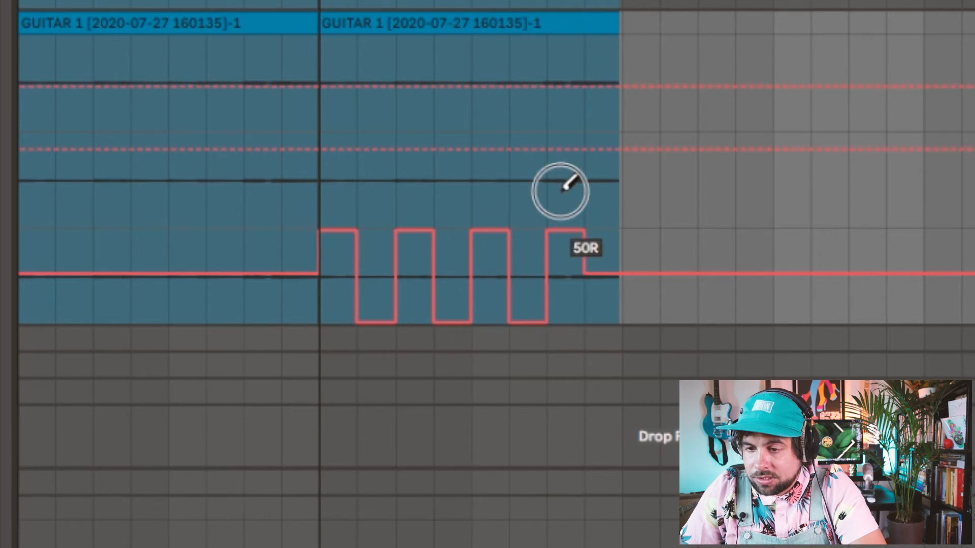
{"action": "left_click_drag", "start_coordinate": [614, 294], "coordinate": [588, 315]}
Turn off draw mode and play guitar track 13's stepped panning from the start of the VERSE.
{"action": "key", "text": "b"}
{"action": "left_click", "coordinate": [313, 298]}
{"action": "key", "text": "space"}
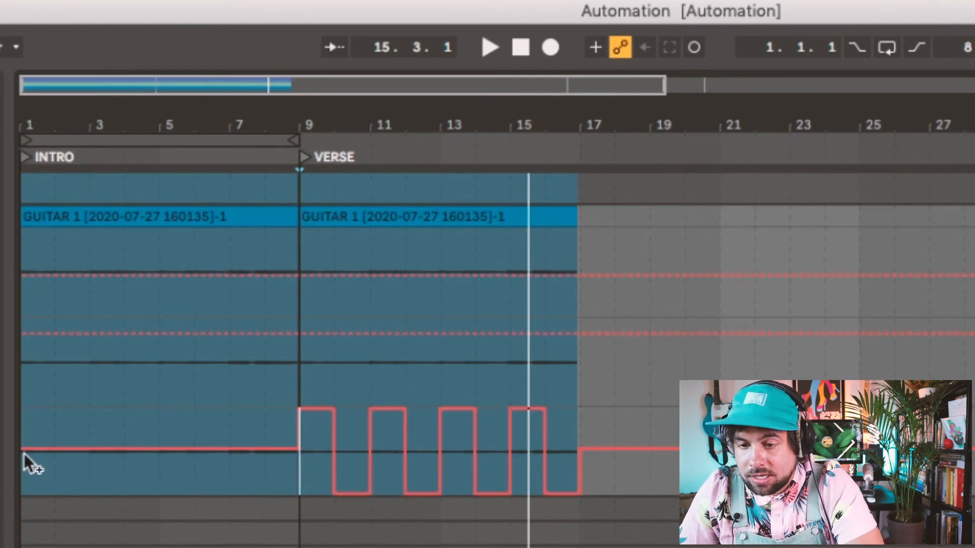
Draw a freehand wavy panning curve over guitar track 13's INTRO and VERSE and play it from the VERSE.
{"action": "mouse_move", "coordinate": [26, 449]}
{"action": "left_mouse_down"}
{"action": "mouse_move", "coordinate": [63, 416]}
{"action": "mouse_move", "coordinate": [126, 496]}
{"action": "mouse_move", "coordinate": [196, 408]}
{"action": "mouse_move", "coordinate": [274, 492]}
{"action": "mouse_move", "coordinate": [320, 410]}
{"action": "mouse_move", "coordinate": [344, 457]}
{"action": "mouse_move", "coordinate": [394, 444]}
{"action": "mouse_move", "coordinate": [437, 410]}
{"action": "mouse_move", "coordinate": [475, 492]}
{"action": "mouse_move", "coordinate": [528, 408]}
{"action": "mouse_move", "coordinate": [576, 456]}
{"action": "left_mouse_up"}
{"action": "key", "text": "space"}
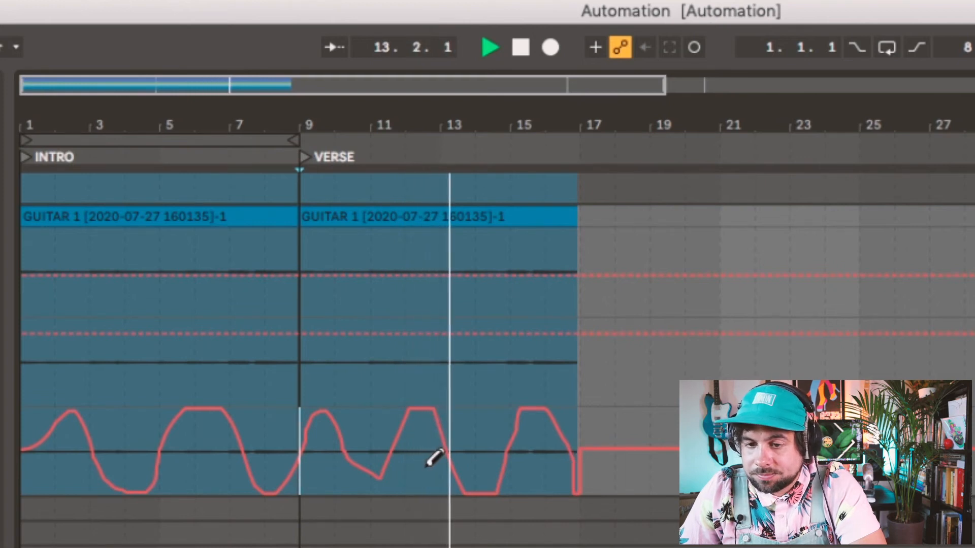
{"action": "key", "text": "space"}
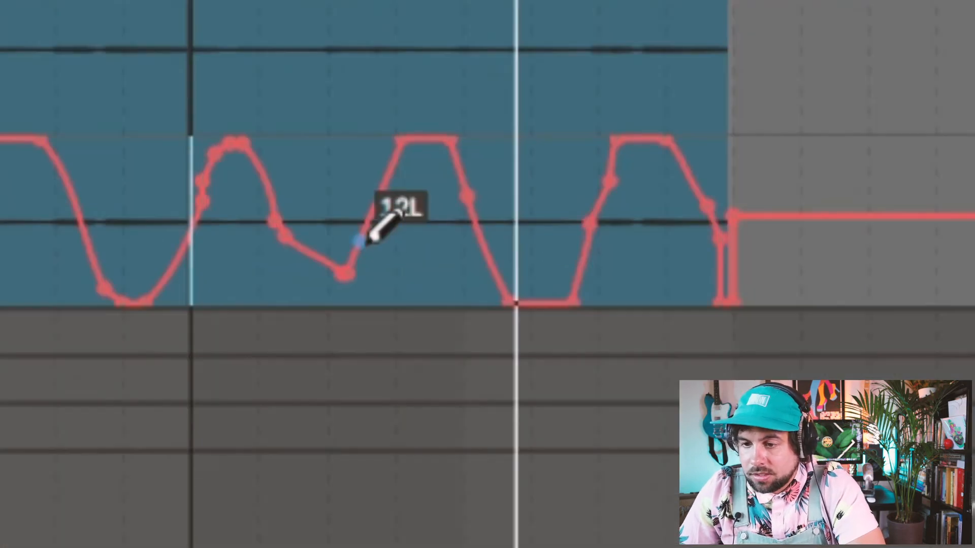
Select guitar track 13's second panning peak in the VERSE and stretch it with the selection handles to span 11.1.3 to 13.4.1.
{"action": "left_click_drag", "start_coordinate": [374, 427], "coordinate": [468, 429]}
{"action": "mouse_move", "coordinate": [412, 170]}
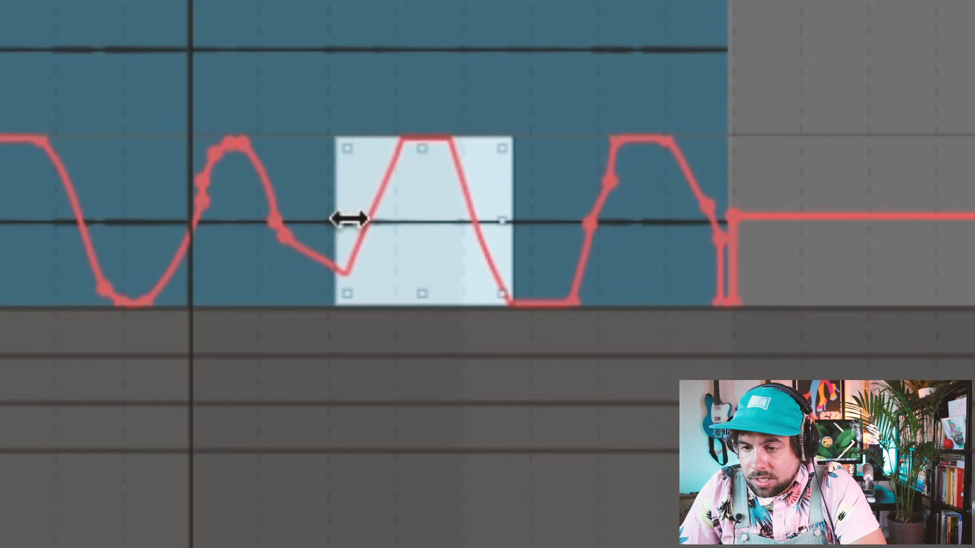
{"action": "left_click_drag", "start_coordinate": [347, 222], "coordinate": [342, 224]}
{"action": "left_click_drag", "start_coordinate": [509, 151], "coordinate": [507, 147]}
{"action": "left_click_drag", "start_coordinate": [400, 147], "coordinate": [353, 148]}
{"action": "left_click_drag", "start_coordinate": [307, 268], "coordinate": [306, 274]}
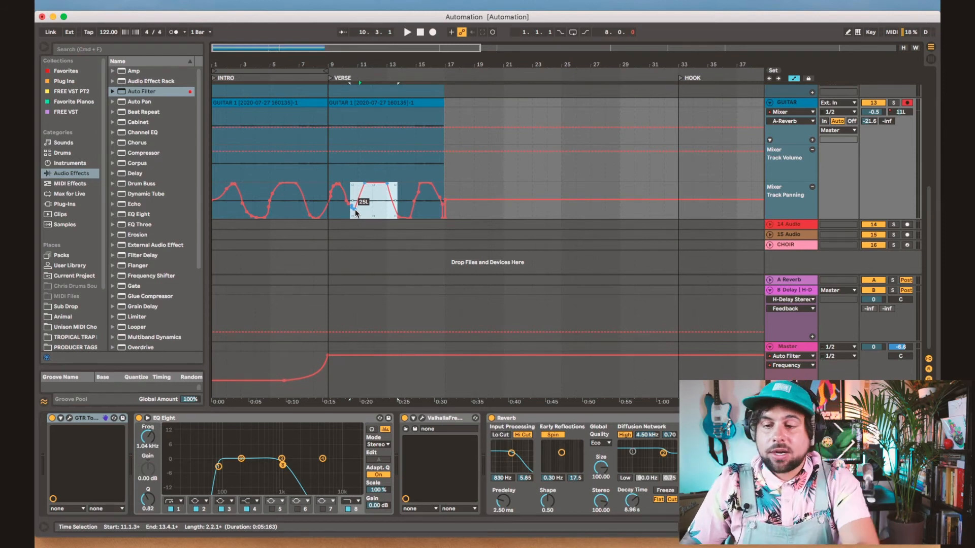
Add, remove and move breakpoints between bars 11 and 15 to turn guitar track 13's panning curve into sharp zigzag peaks.
{"action": "left_click_drag", "start_coordinate": [354, 210], "coordinate": [367, 206]}
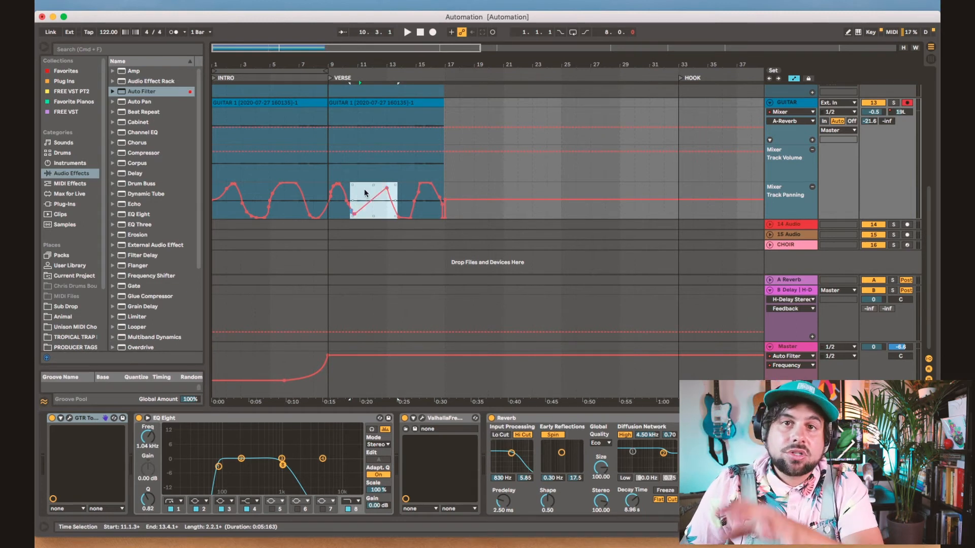
{"action": "left_click", "coordinate": [364, 192]}
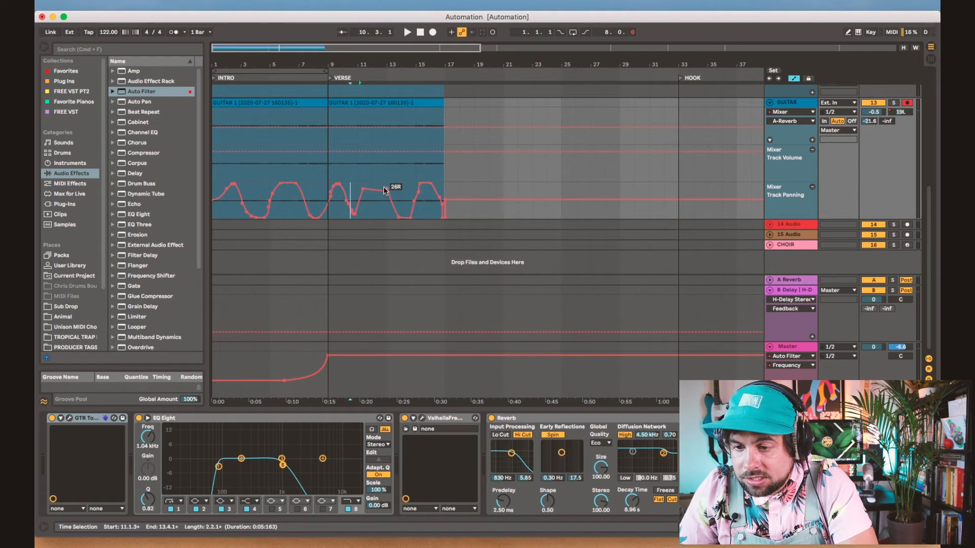
{"action": "left_click", "coordinate": [386, 187]}
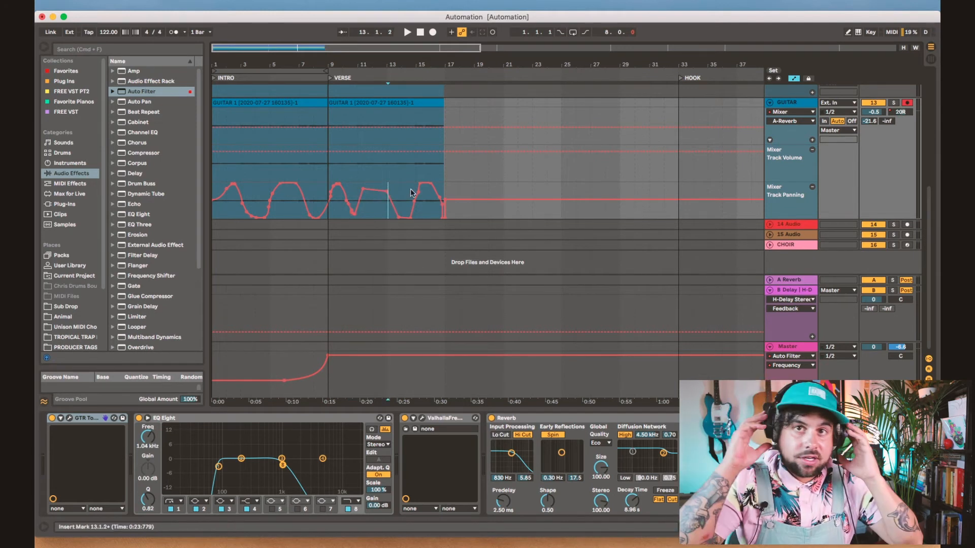
{"action": "left_click_drag", "start_coordinate": [388, 192], "coordinate": [388, 192]}
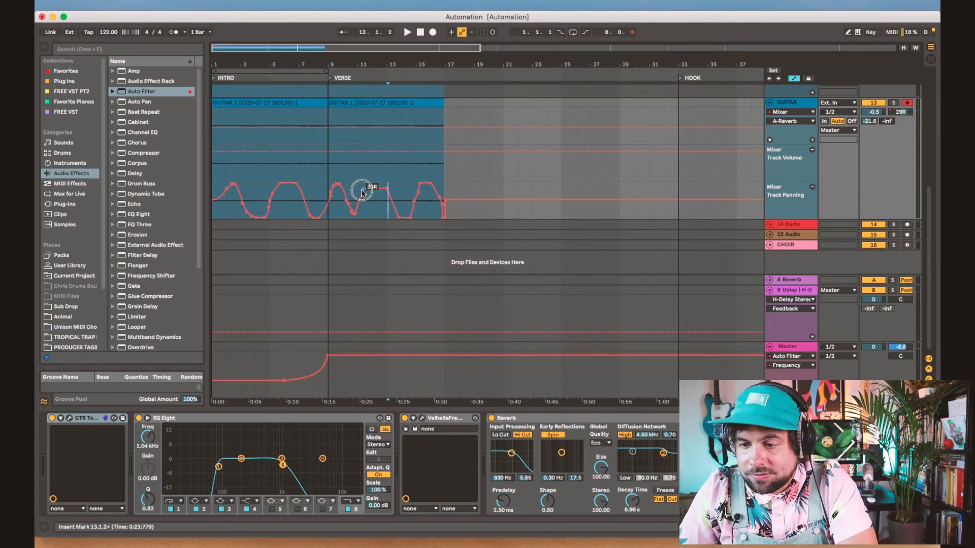
{"action": "left_click_drag", "start_coordinate": [374, 211], "coordinate": [376, 218]}
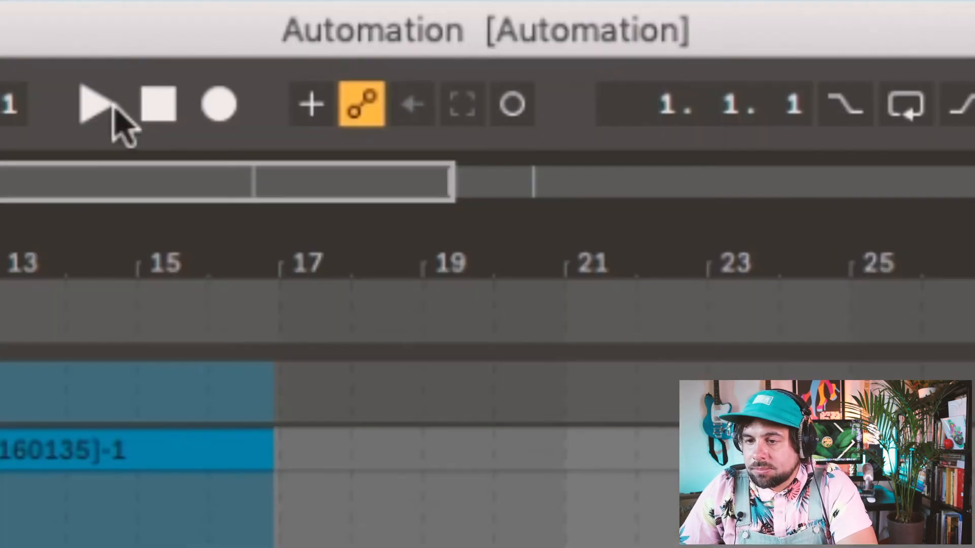
Re-enable the overridden guitar panning automation after a short playback and play the arrangement again.
{"action": "left_click", "coordinate": [410, 32]}
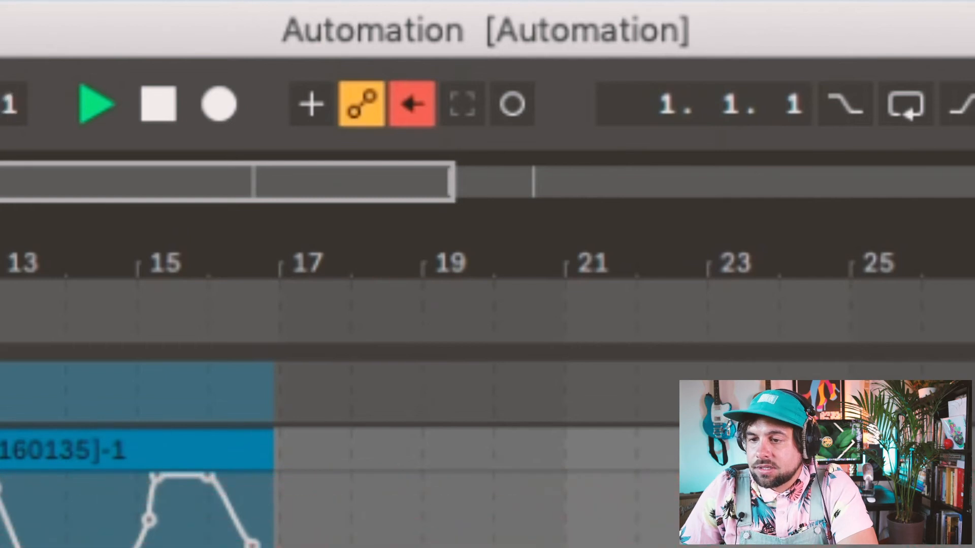
{"action": "key", "text": "space"}
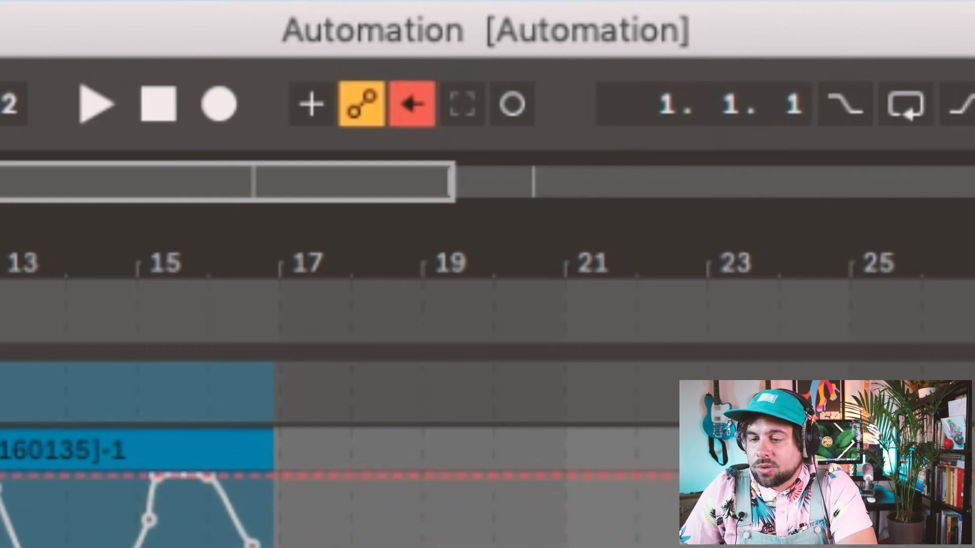
{"action": "left_click", "coordinate": [413, 105]}
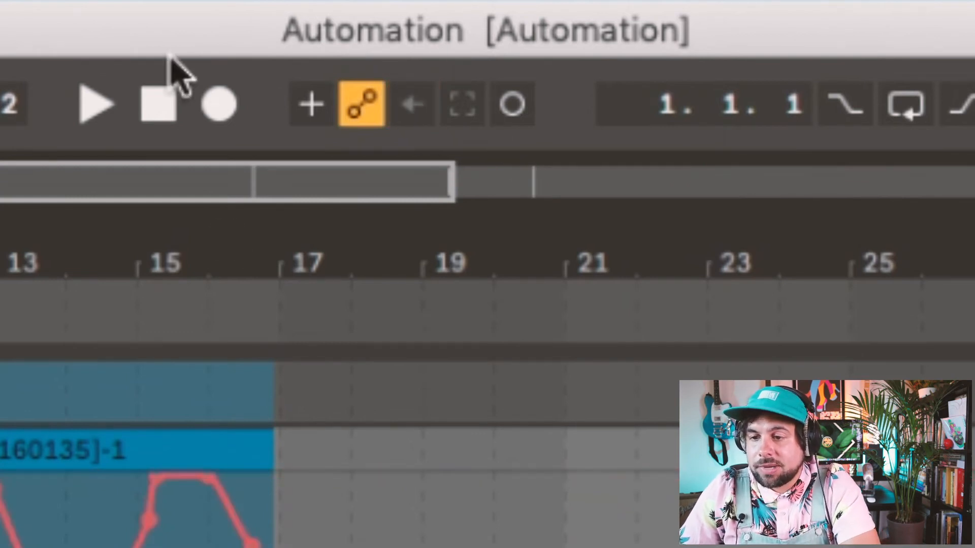
{"action": "left_click", "coordinate": [96, 104]}
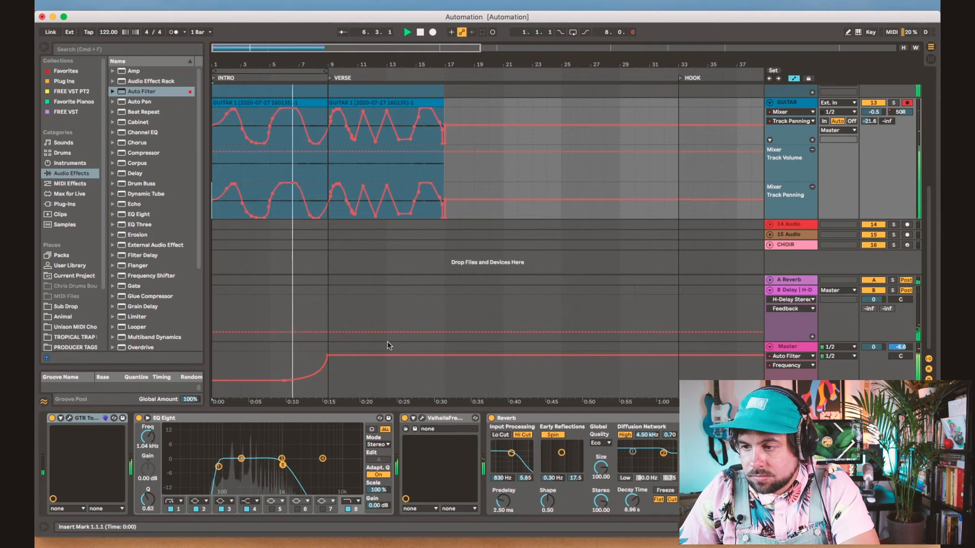
Remove guitar track 13's duplicate Track Panning automation lane and place the insert marker at 15.2.2 on its main panning curve.
{"action": "left_click", "coordinate": [813, 187]}
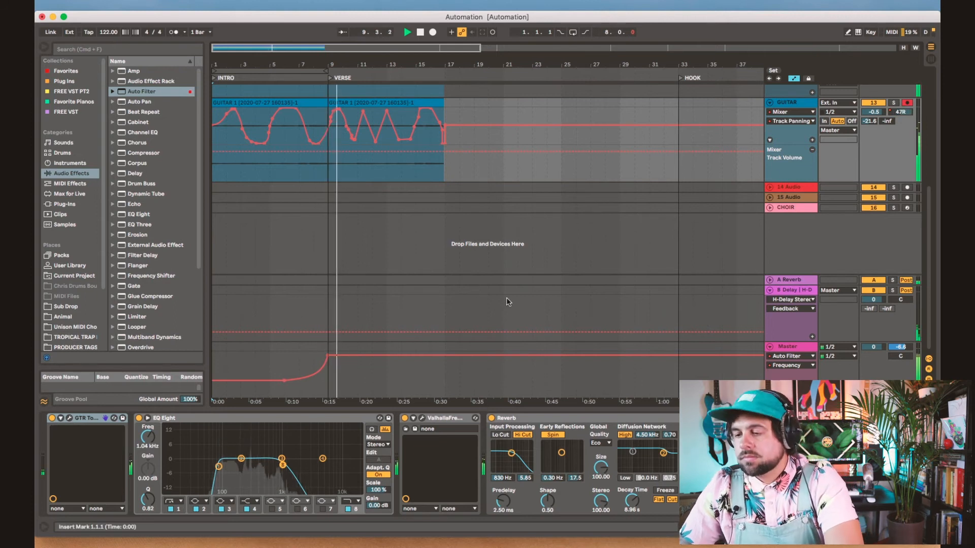
{"action": "scroll", "coordinate": [400, 272], "scroll_direction": "up", "scroll_amount": 3}
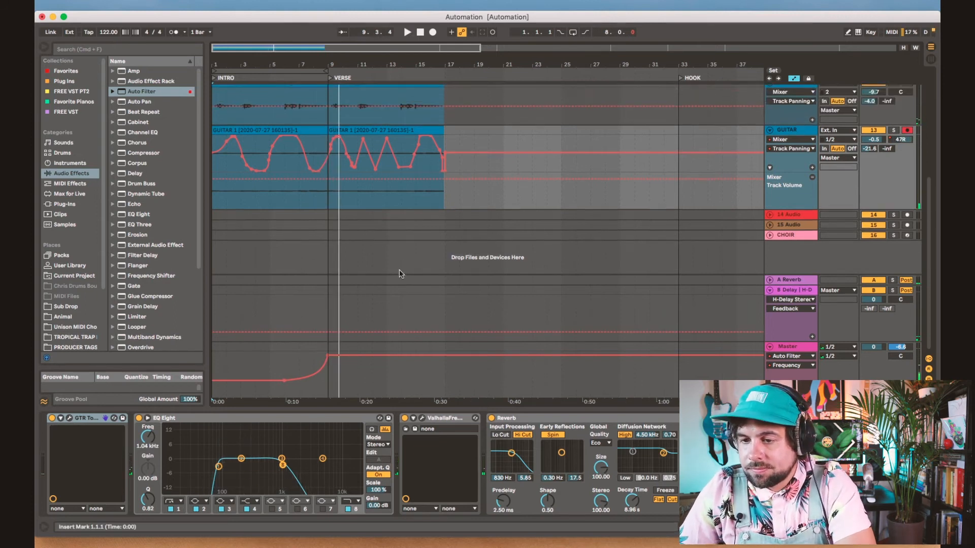
{"action": "left_click", "coordinate": [424, 175]}
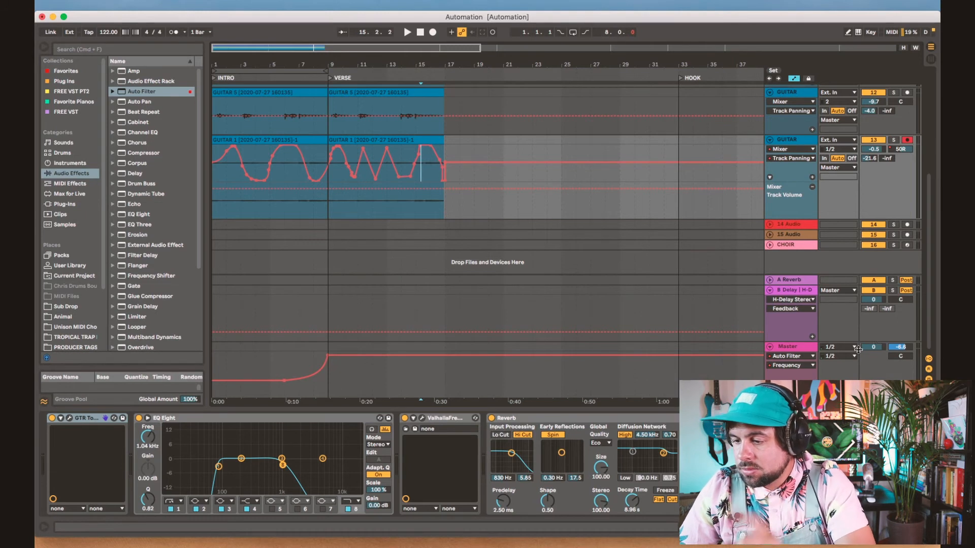
Clear all automation envelopes from the Master track.
{"action": "right_click", "coordinate": [311, 394]}
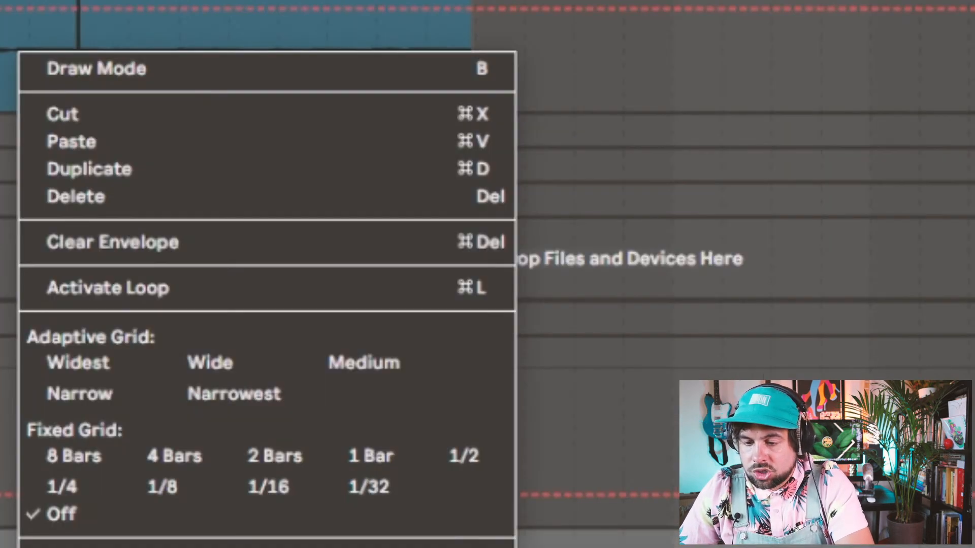
{"action": "key", "text": "Escape"}
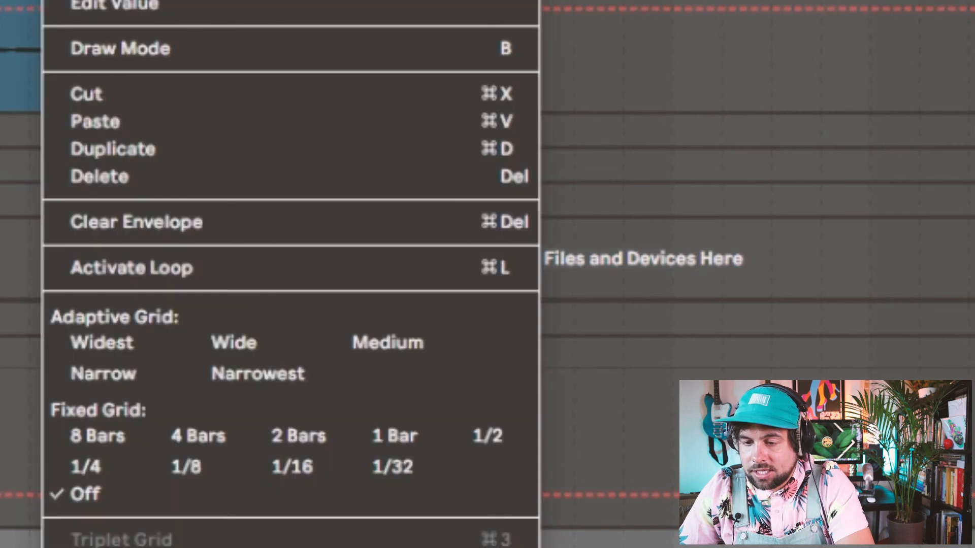
{"action": "left_click", "coordinate": [236, 226]}
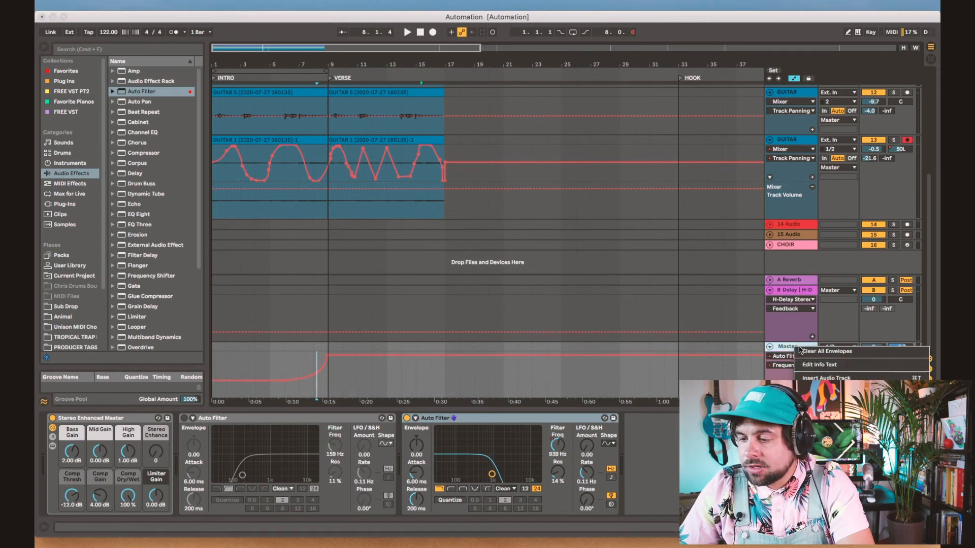
{"action": "left_click", "coordinate": [820, 353]}
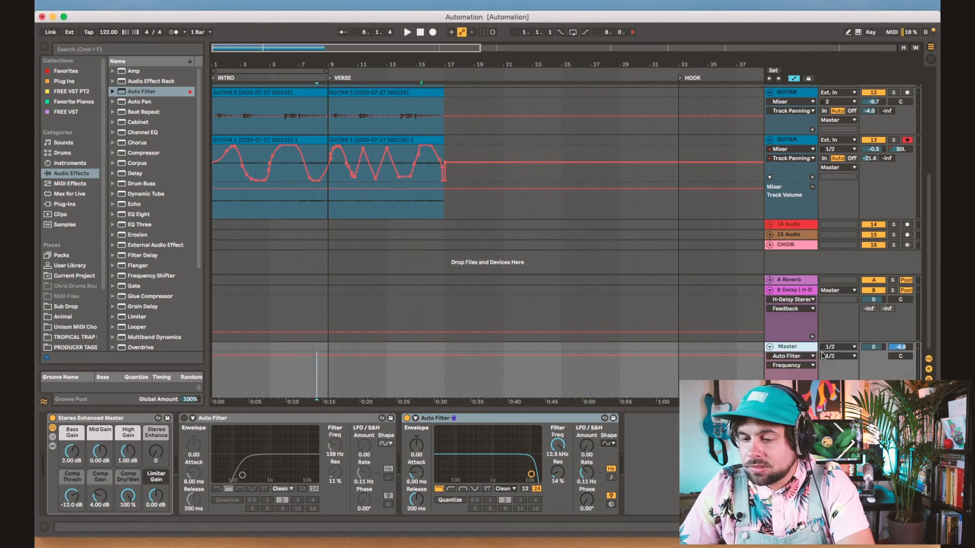
Record a live Auto Filter Frequency sweep on the Master track across the INTRO.
{"action": "key", "text": "space"}
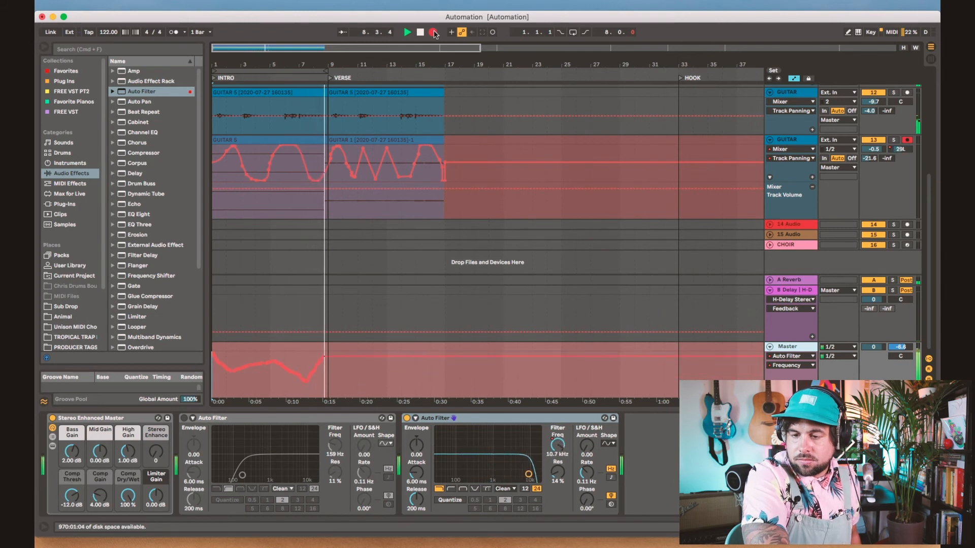
{"action": "left_click", "coordinate": [433, 33]}
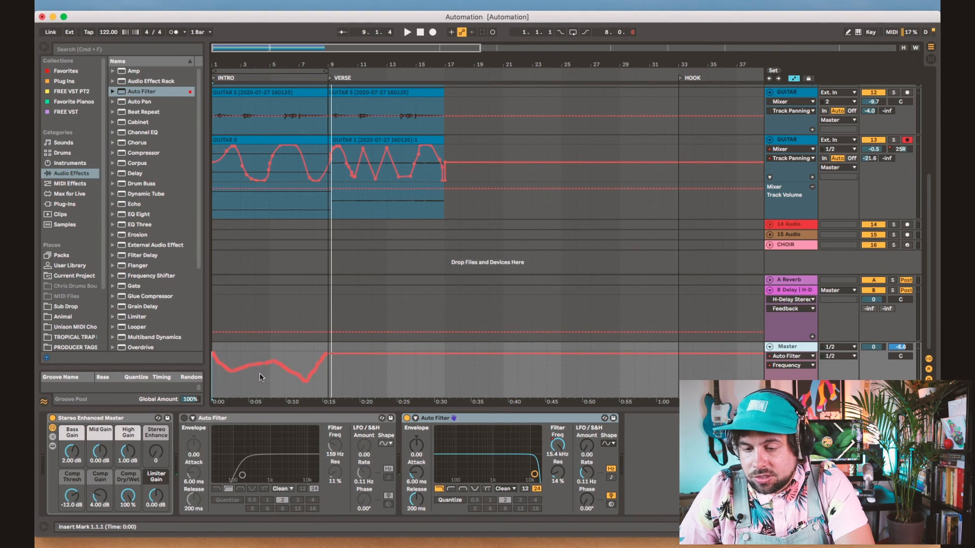
{"action": "left_click", "coordinate": [907, 139]}
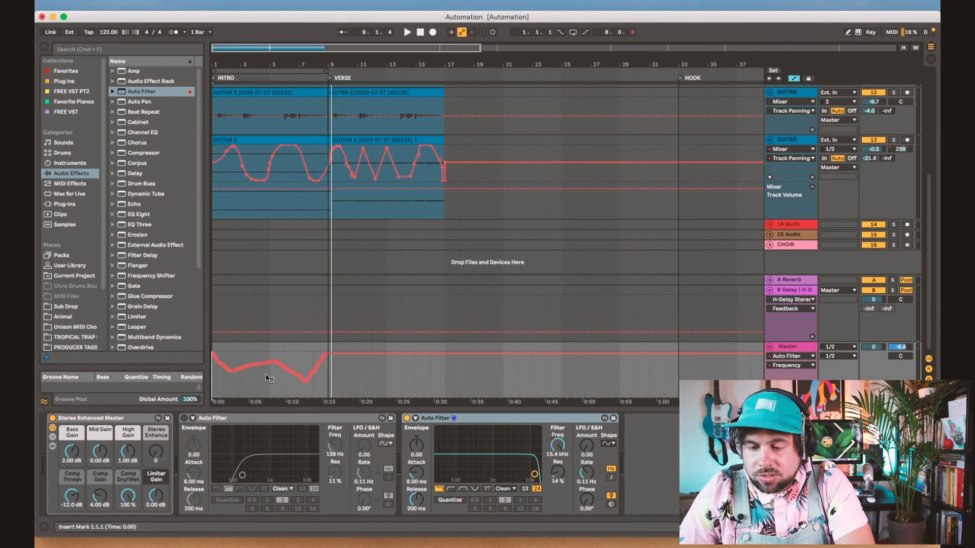
Simplify the Master track's frequency envelope over the INTRO and move its lowest breakpoint slightly upward.
{"action": "left_click_drag", "start_coordinate": [328, 378], "coordinate": [154, 381]}
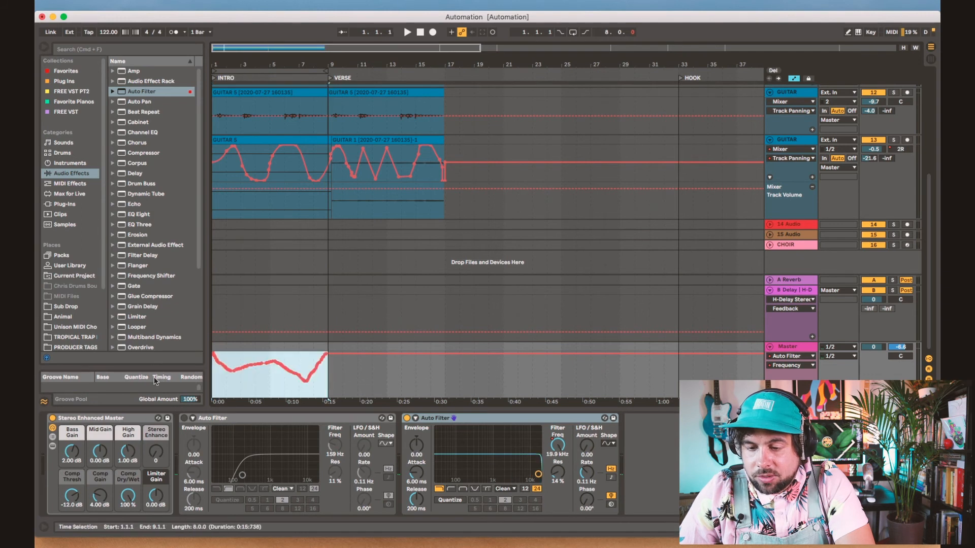
{"action": "right_click", "coordinate": [262, 382]}
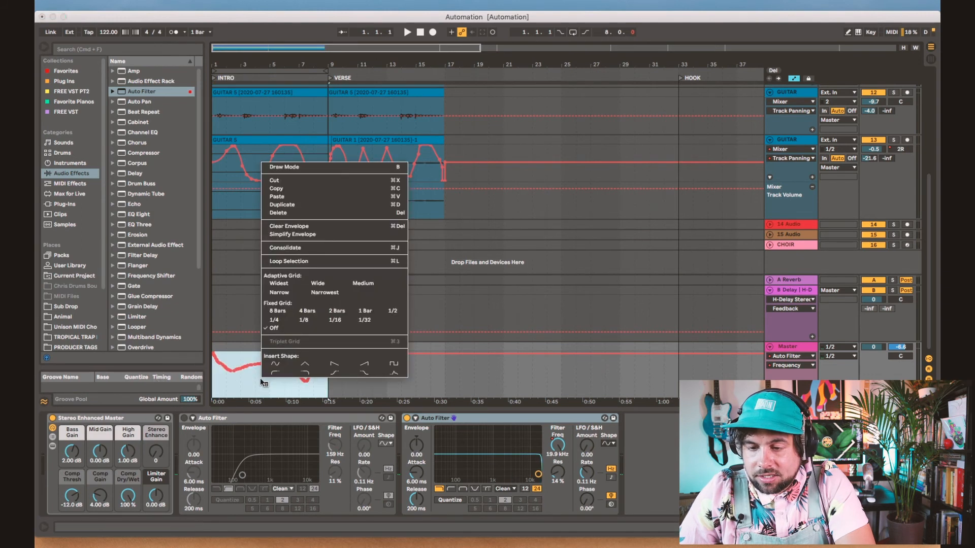
{"action": "left_click", "coordinate": [357, 237]}
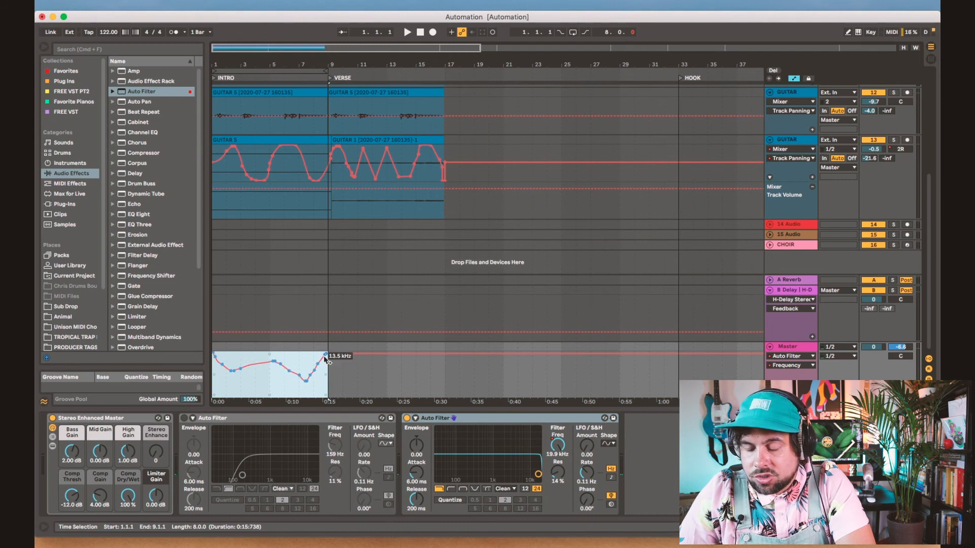
{"action": "left_click", "coordinate": [280, 381]}
{"action": "left_click", "coordinate": [306, 384]}
{"action": "mouse_move", "coordinate": [306, 382]}
{"action": "left_mouse_down"}
{"action": "mouse_move", "coordinate": [306, 360]}
{"action": "mouse_move", "coordinate": [289, 352]}
{"action": "mouse_move", "coordinate": [306, 391]}
{"action": "mouse_move", "coordinate": [302, 375]}
{"action": "left_mouse_up"}
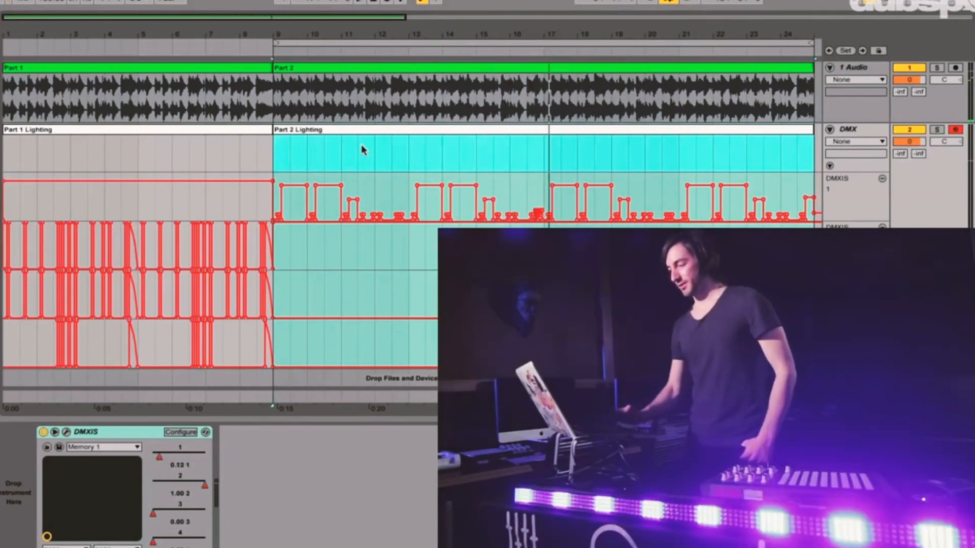
Place the insert marker in the Part 2 Lighting clip and inspect its DMXIS channel 1 automation up close.
{"action": "left_click", "coordinate": [294, 148]}
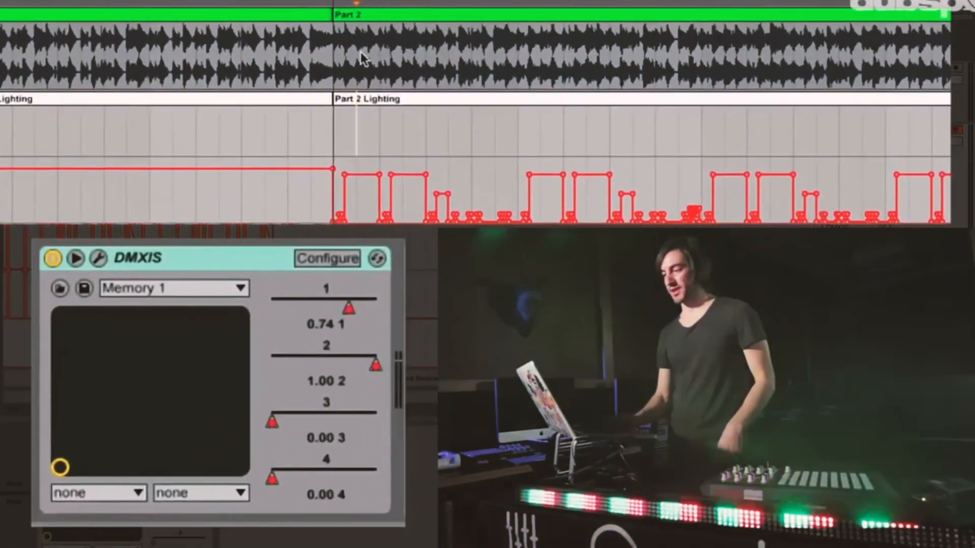
{"action": "left_click_drag", "start_coordinate": [361, 1], "coordinate": [361, 51]}
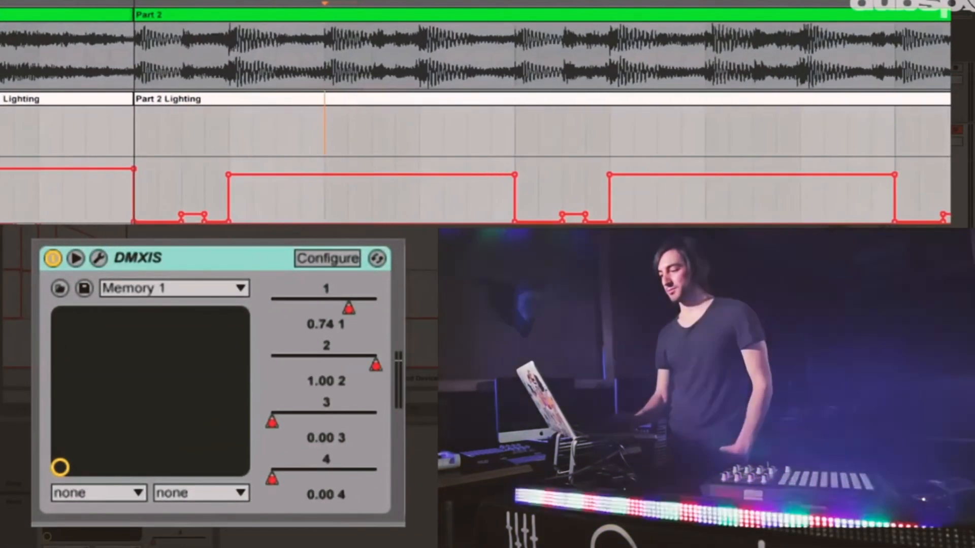
{"action": "left_click_drag", "start_coordinate": [302, 171], "coordinate": [301, 176]}
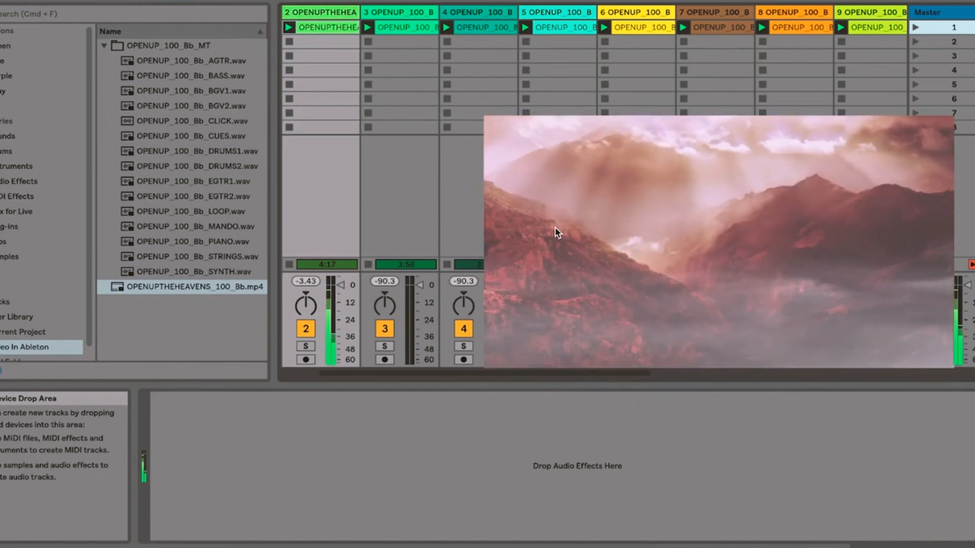
Display the Master track's video output device and its window settings.
{"action": "double_click", "coordinate": [555, 228]}
{"action": "double_click", "coordinate": [555, 228]}
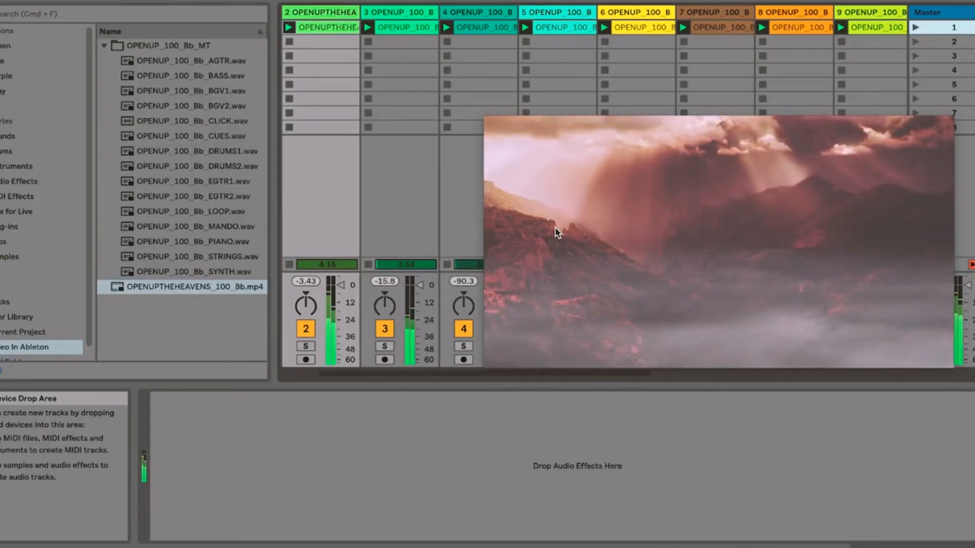
{"action": "left_click", "coordinate": [929, 12]}
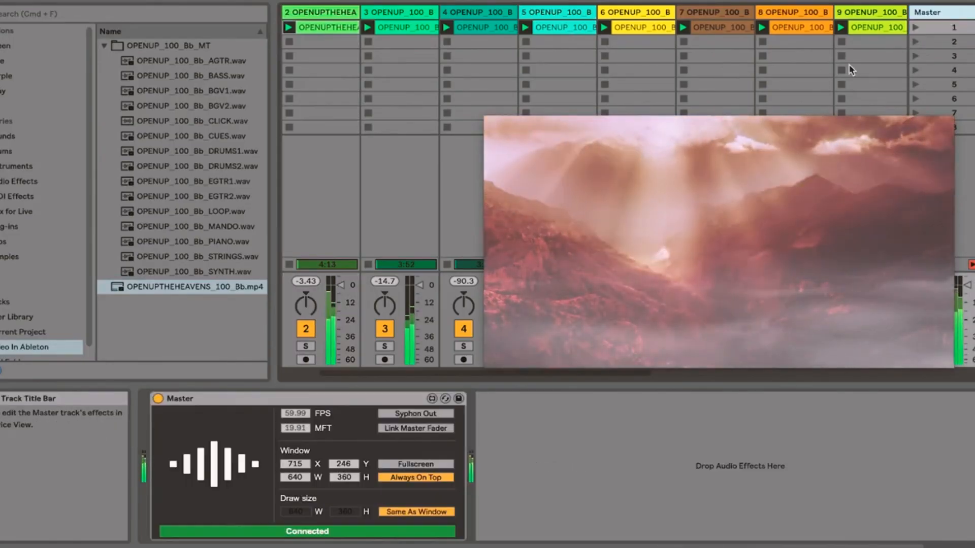
View the video output fullscreen, return it to a window and move that window to X 527, Y 276.
{"action": "double_click", "coordinate": [638, 212]}
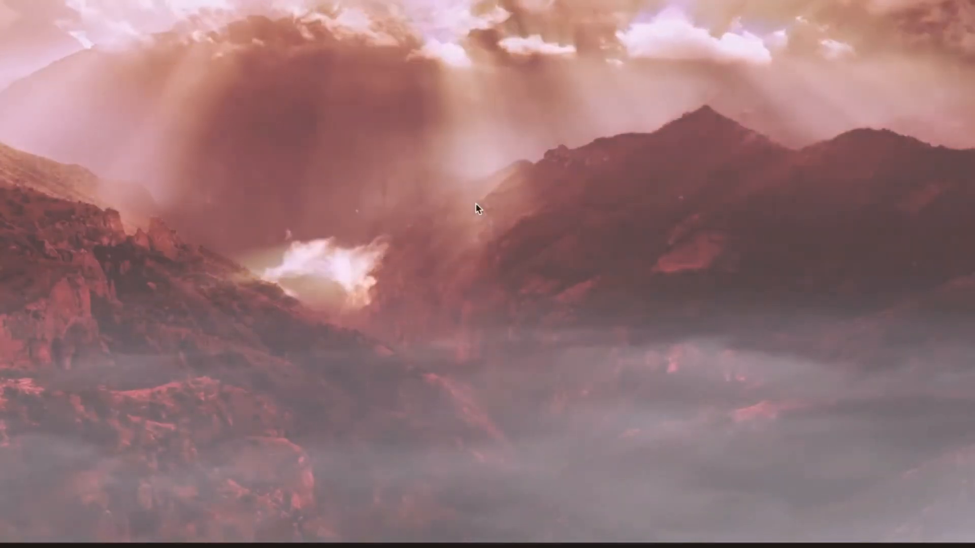
{"action": "key", "text": "Escape"}
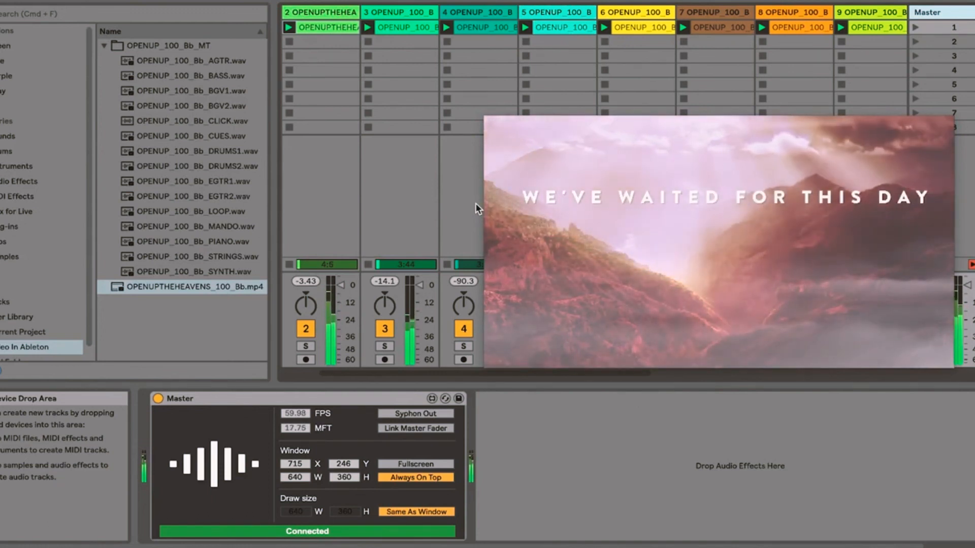
{"action": "left_click_drag", "start_coordinate": [601, 220], "coordinate": [467, 244]}
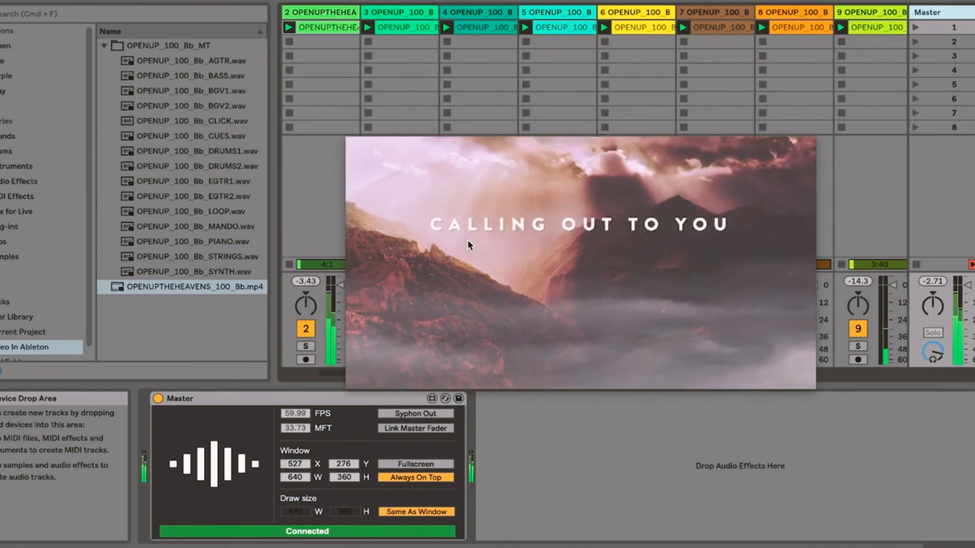